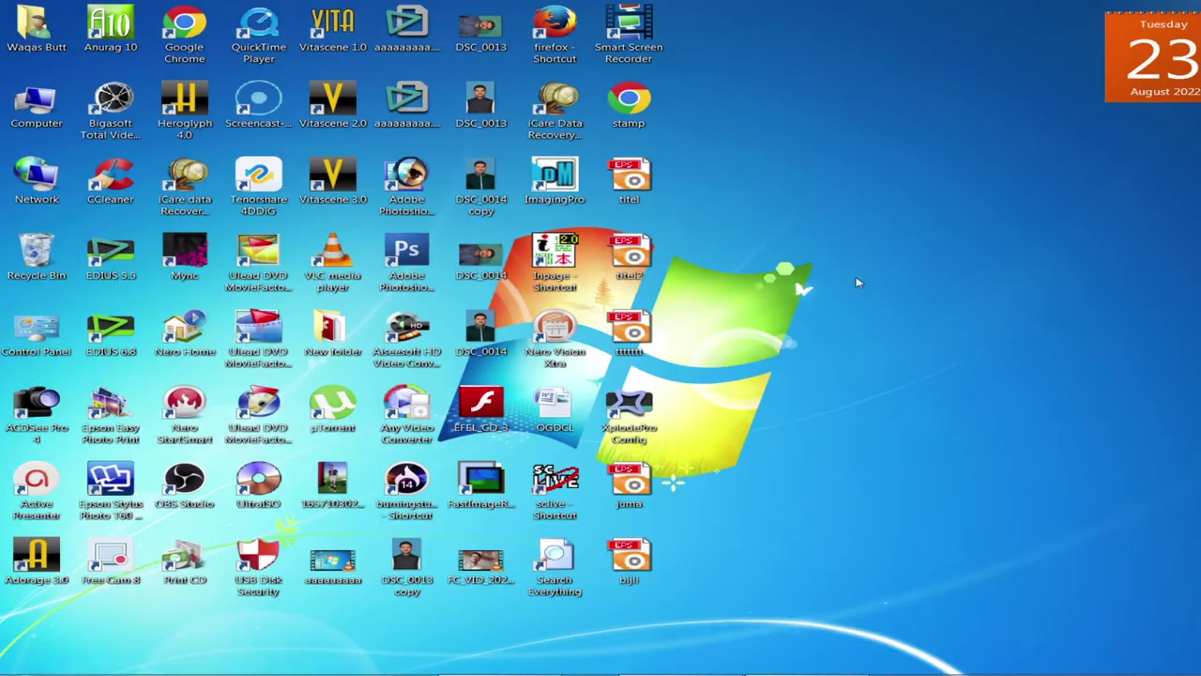
Refresh the desktop repeatedly from its right-click menu
right_click(910, 78)
click(957, 109)
right_click(832, 169)
click(899, 211)
right_click(807, 87)
click(858, 118)
right_click(830, 111)
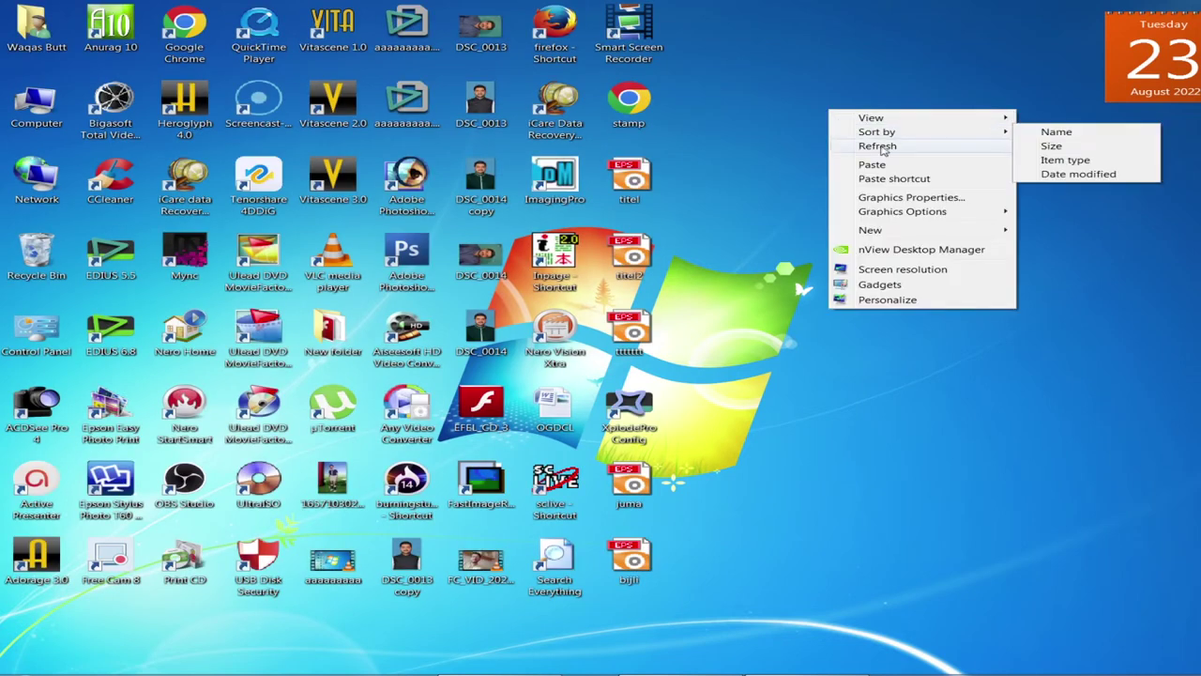
click(882, 146)
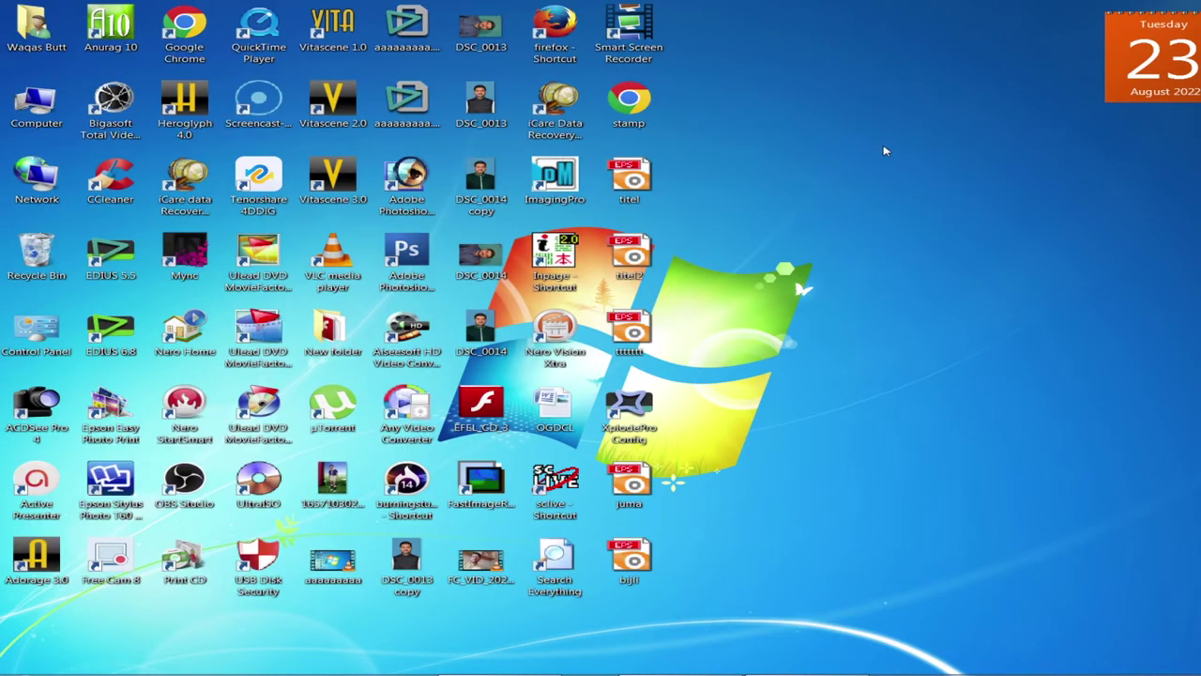
right_click(776, 88)
click(831, 123)
right_click(795, 110)
click(858, 150)
right_click(744, 74)
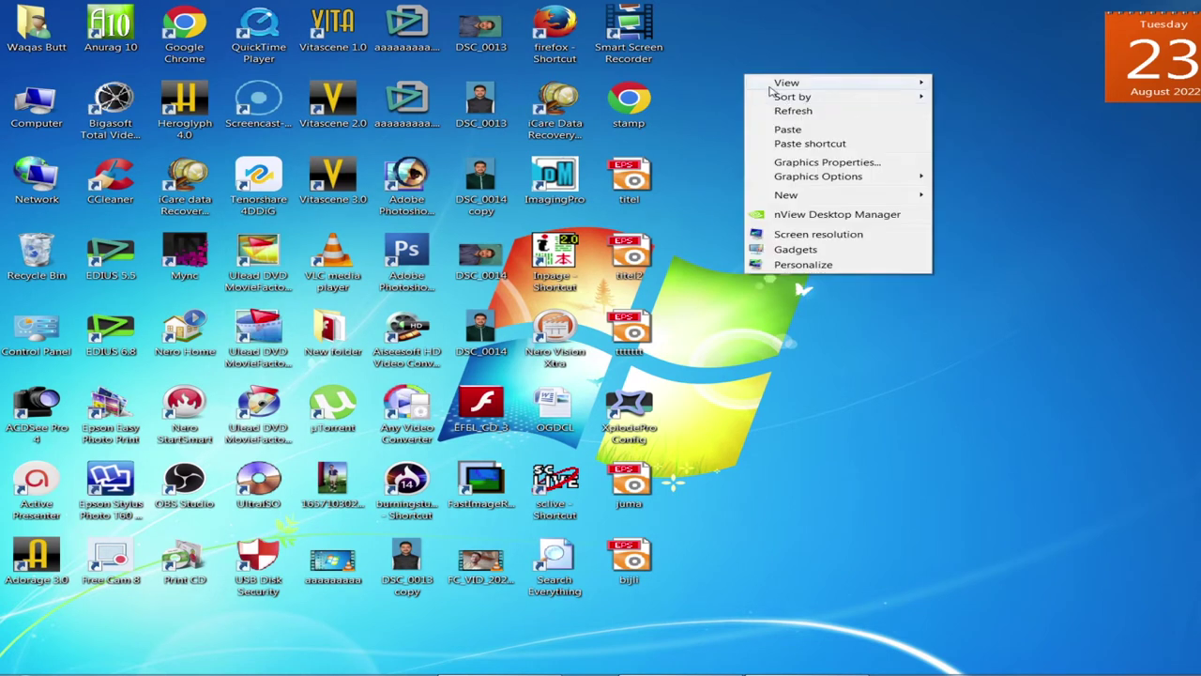
click(803, 111)
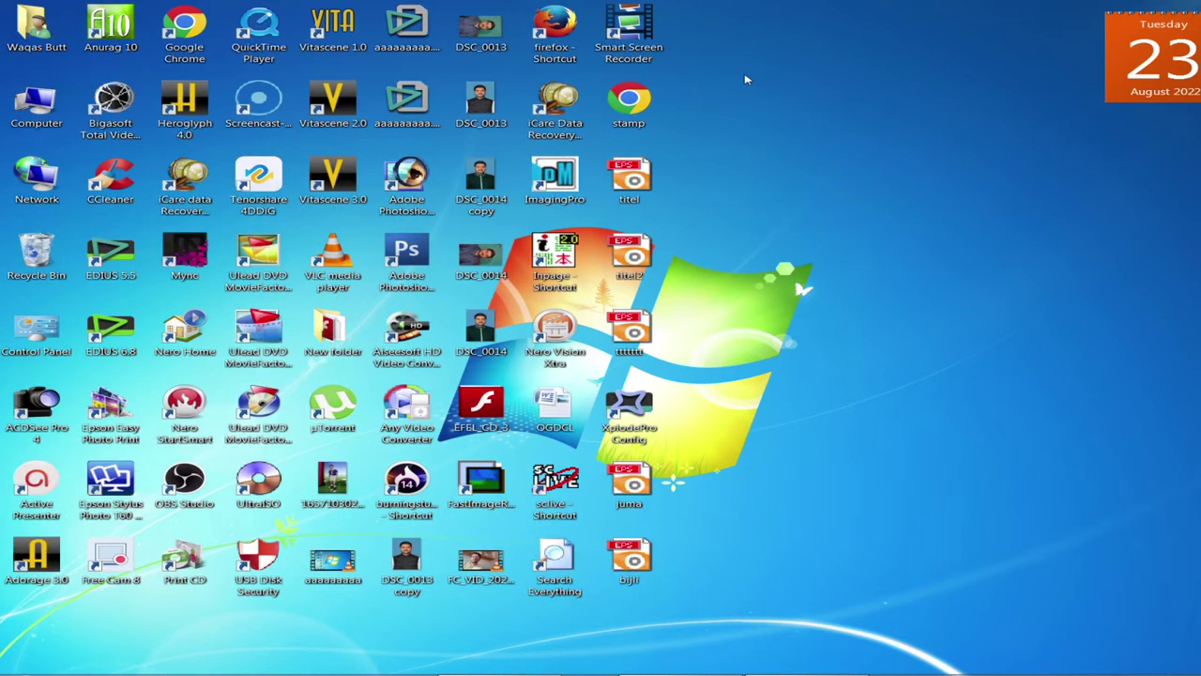
right_click(746, 80)
click(793, 111)
right_click(784, 73)
click(802, 106)
right_click(777, 73)
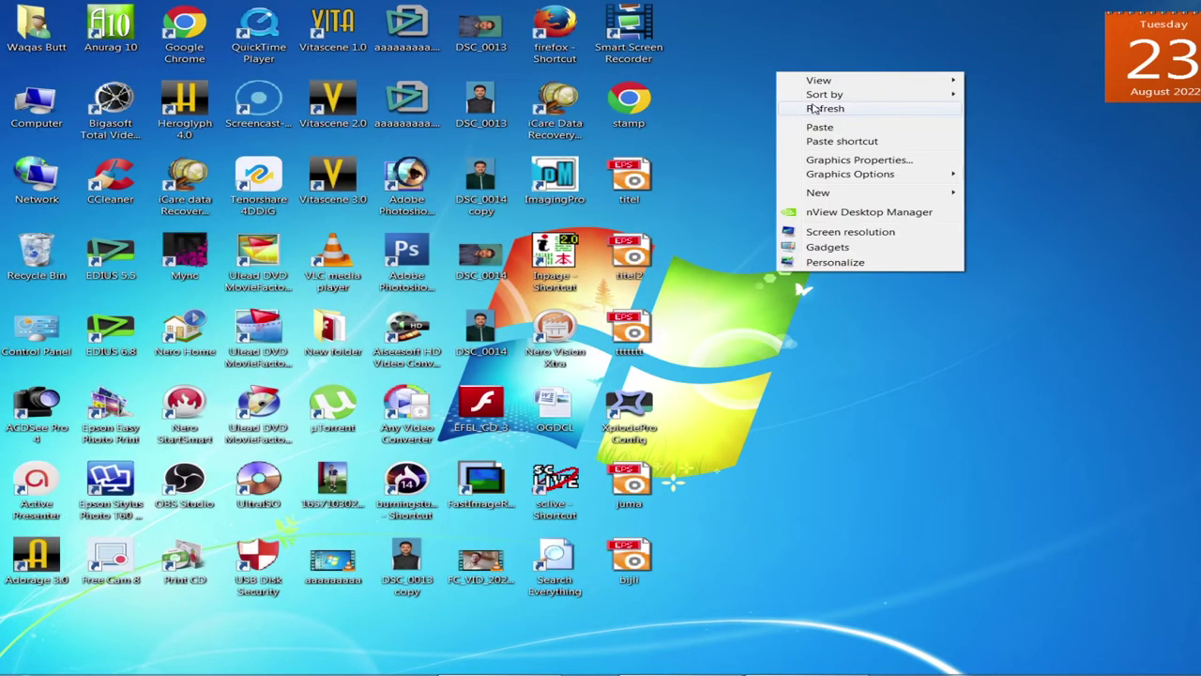
click(814, 109)
right_click(801, 98)
click(835, 133)
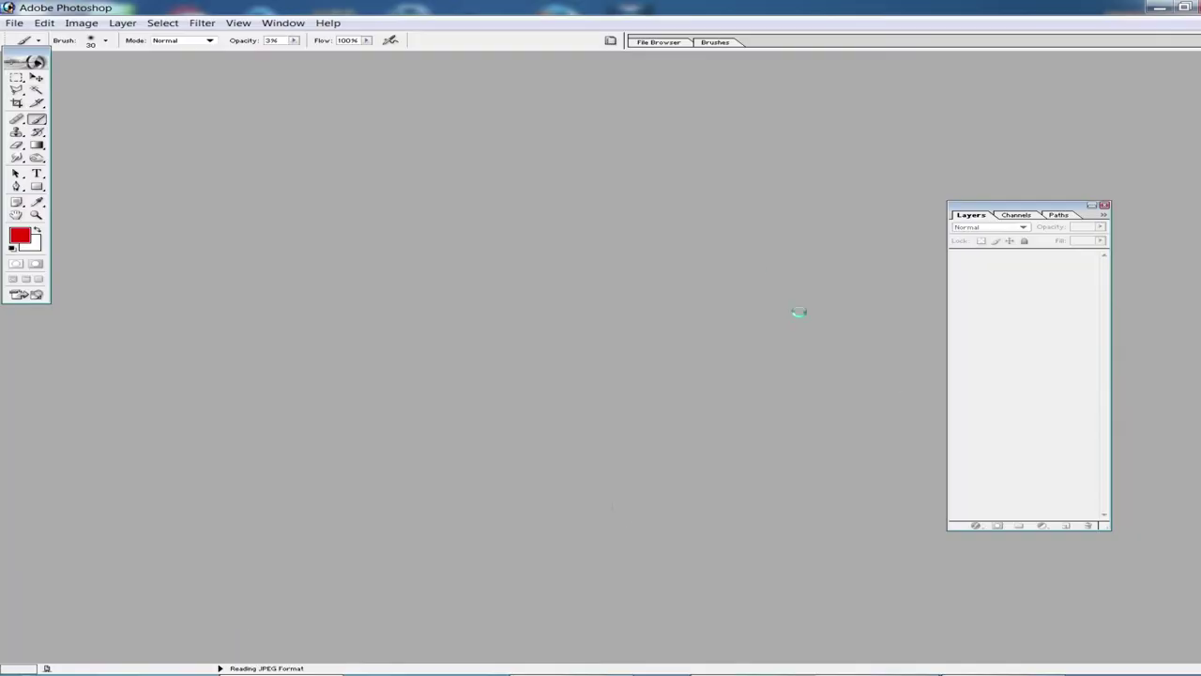
Open DSC_0023.JPG and apply the Digital GEM filter to an oval selection around the face
drag(310, 270, 798, 392)
key(m)
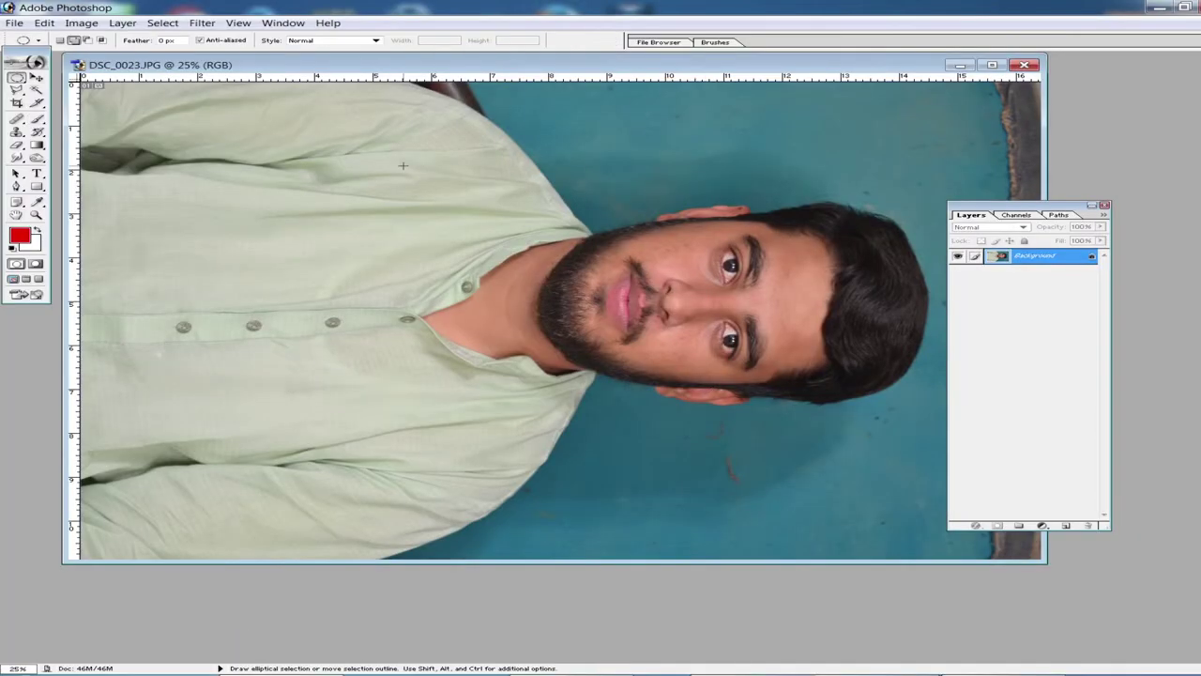
drag(406, 167, 886, 455)
key(alt+t)
key(Return)
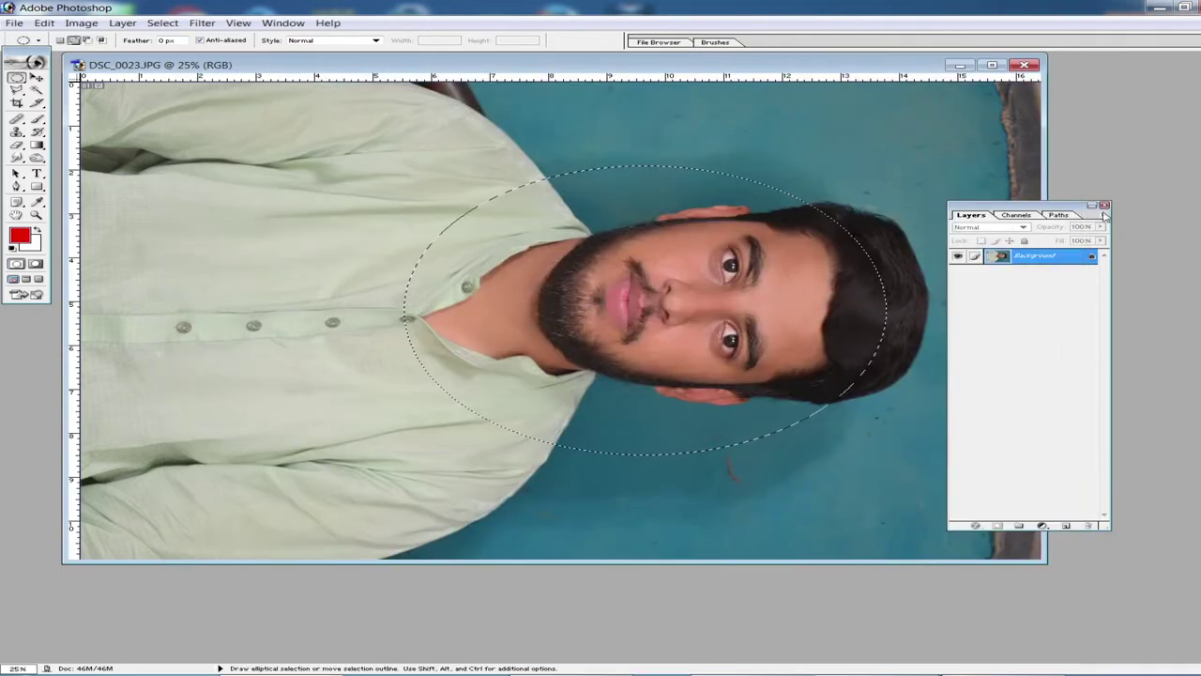
Zoom in on the face and set up the History Brush at 100% opacity, size 175
key(shift+Tab)
key(z)
click(754, 303)
click(754, 303)
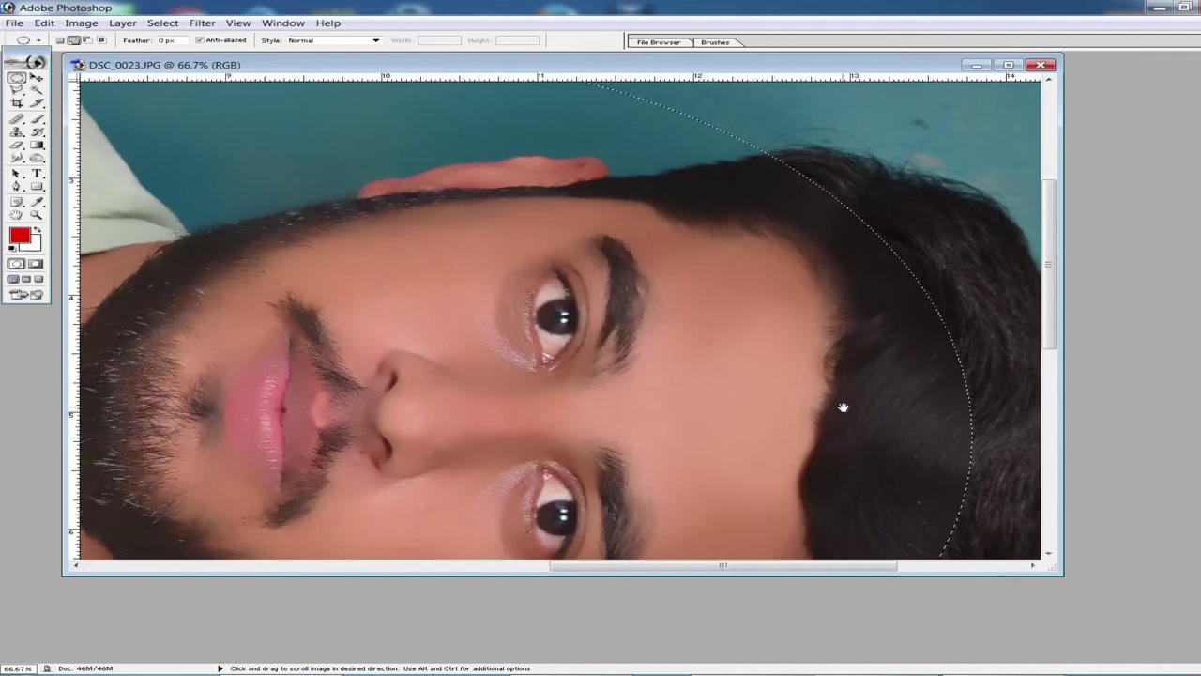
click(845, 402)
key(m)
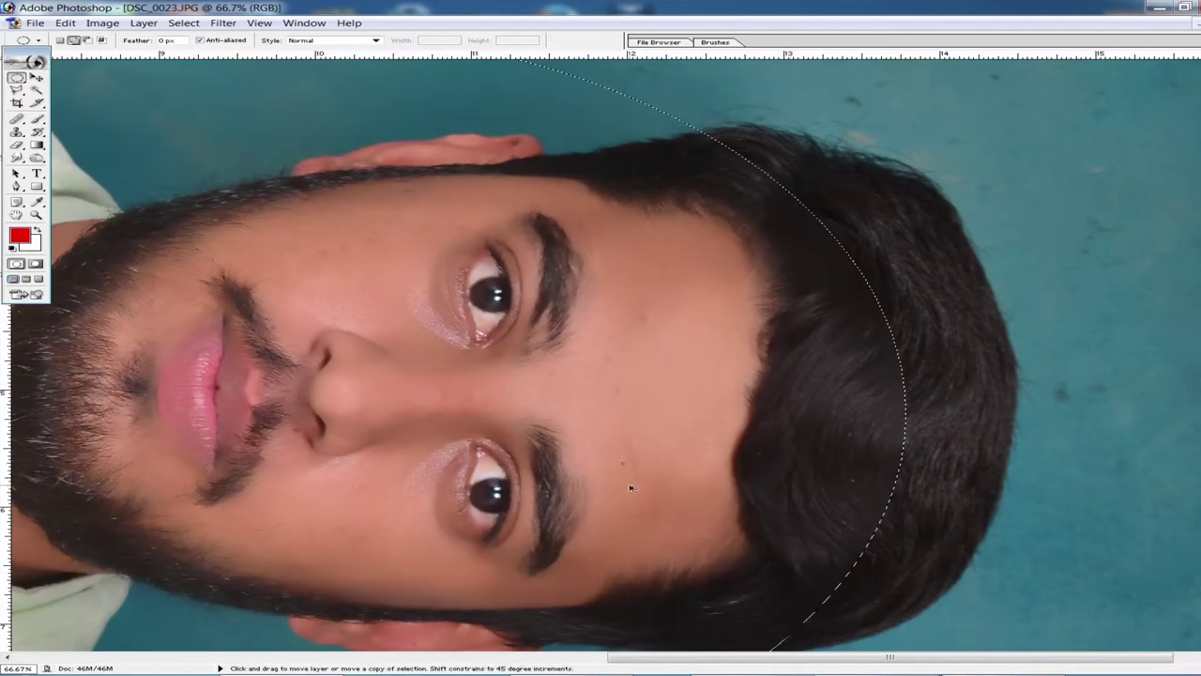
key(y)
key(bracketright)
key(bracketright)
key(bracketright)
key(0)
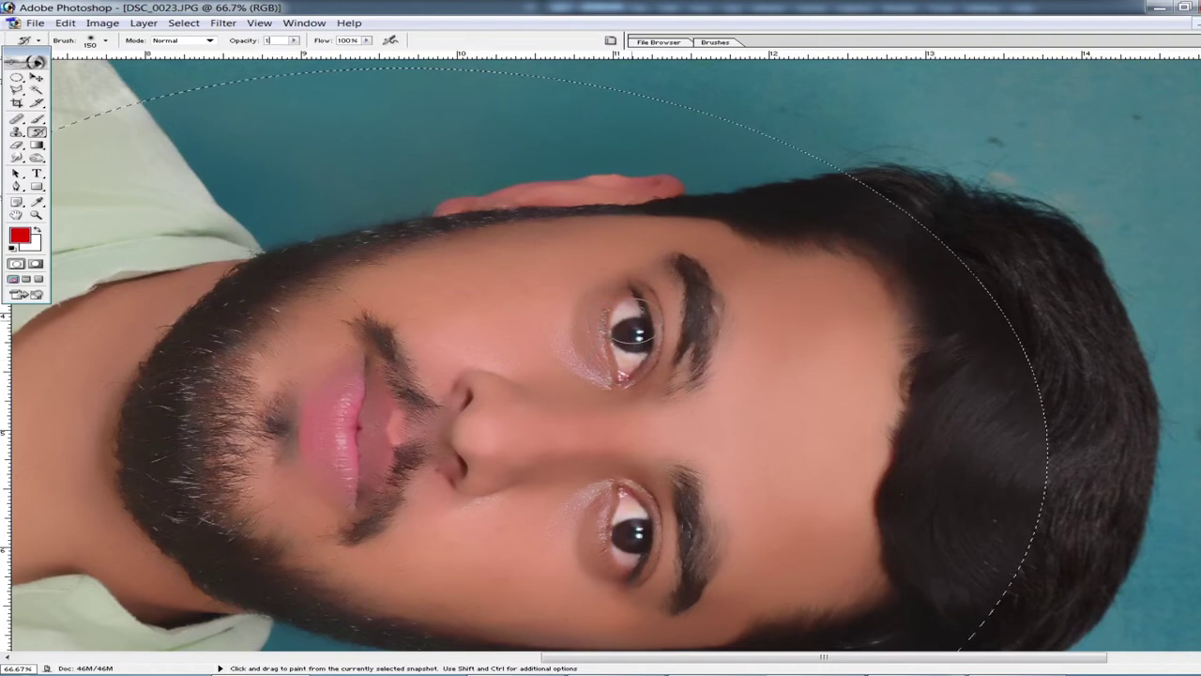
key(bracketleft)
key(bracketleft)
key(bracketright)
key(bracketright)
key(bracketright)
Paint the unfiltered eyes, beard and hair back with the History Brush
drag(517, 324, 440, 141)
key(bracketleft)
drag(590, 324, 847, 408)
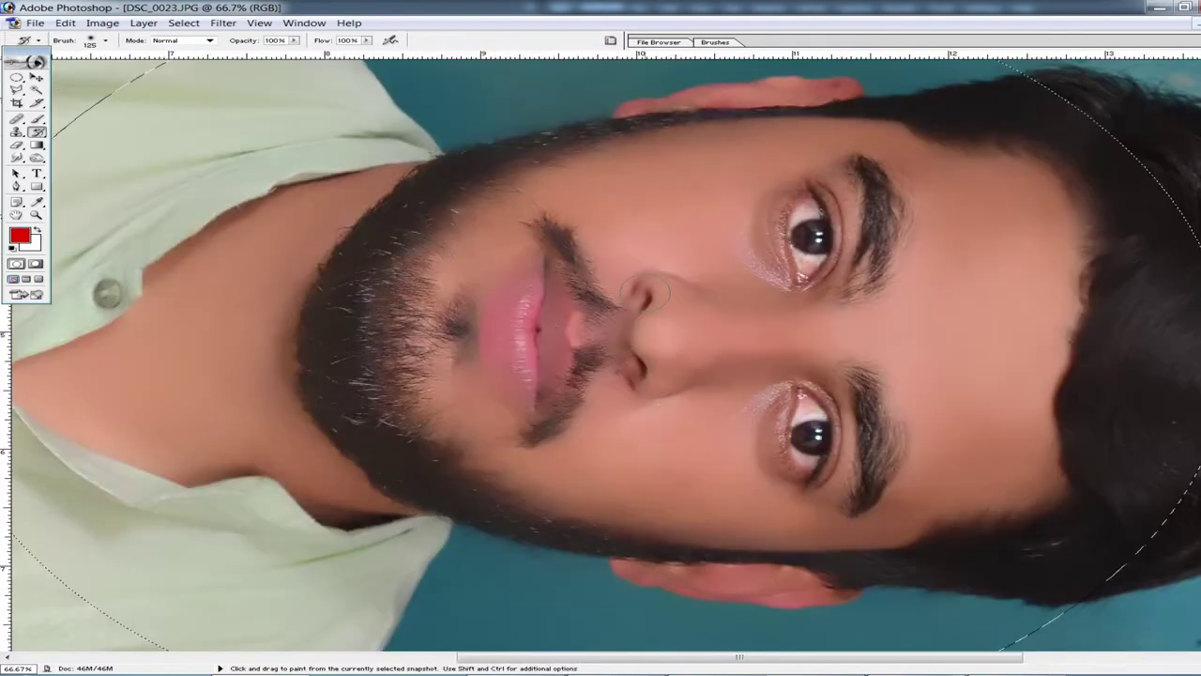
key(bracketright)
key(bracketright)
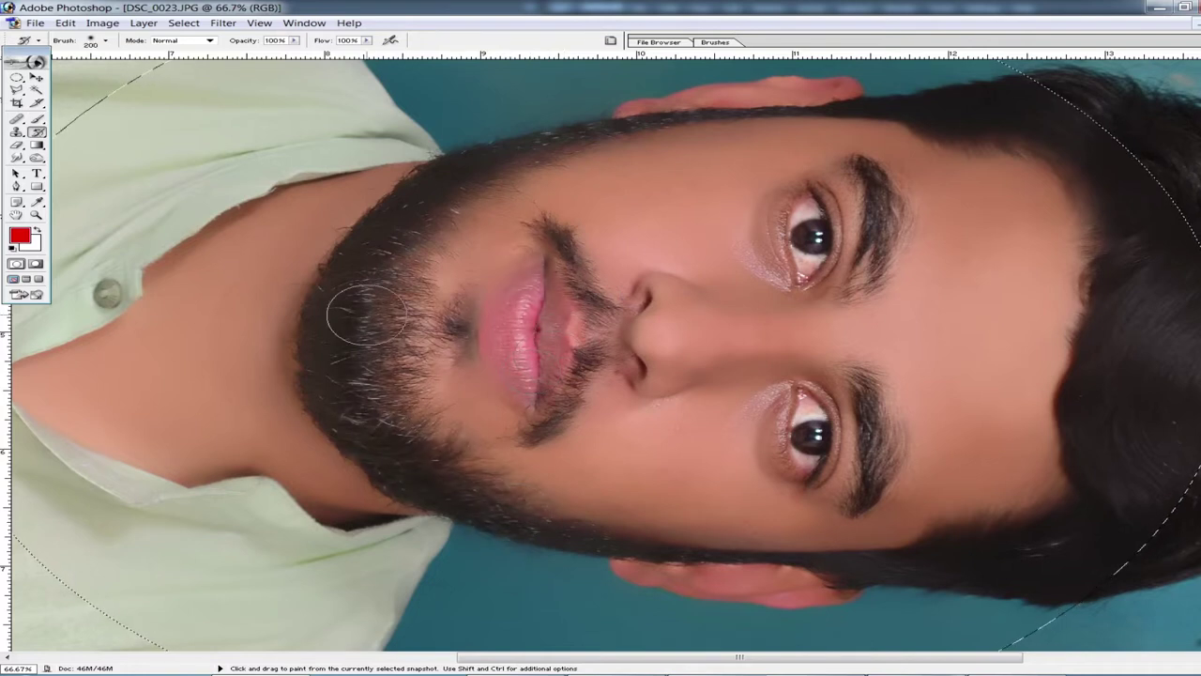
mouse_move(1135, 241)
mouse_down()
mouse_move(704, 504)
mouse_move(898, 200)
mouse_up()
key(bracketright)
key(bracketright)
key(bracketright)
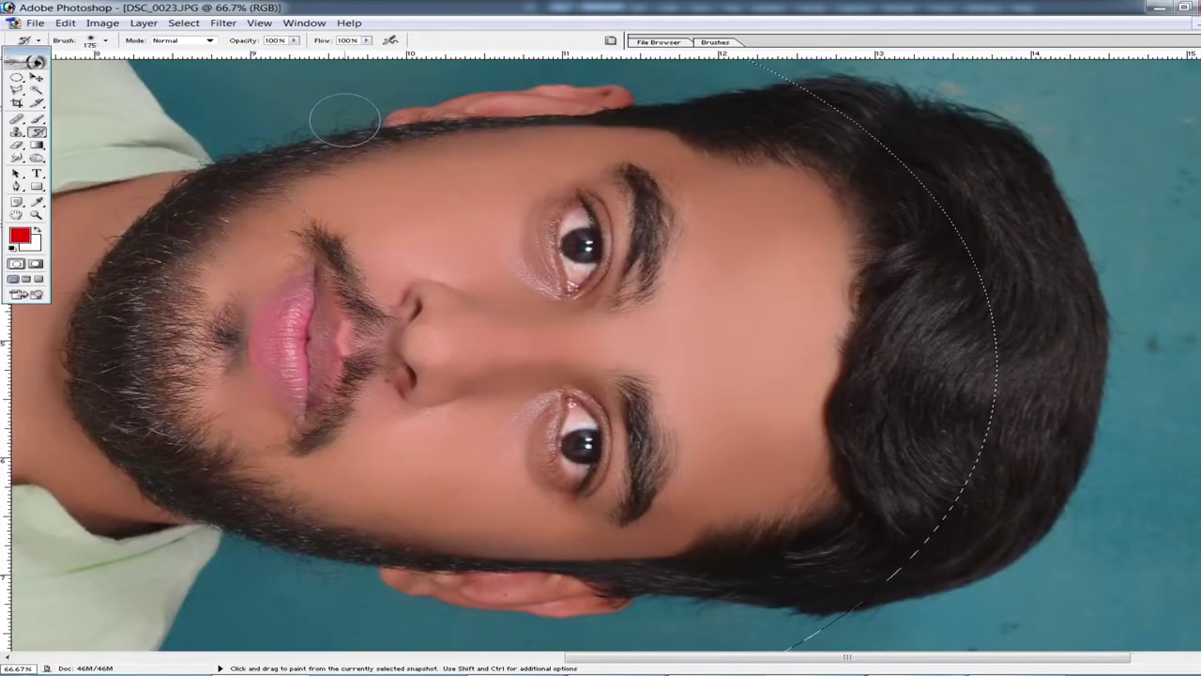
key(bracketleft)
key(bracketleft)
key(bracketleft)
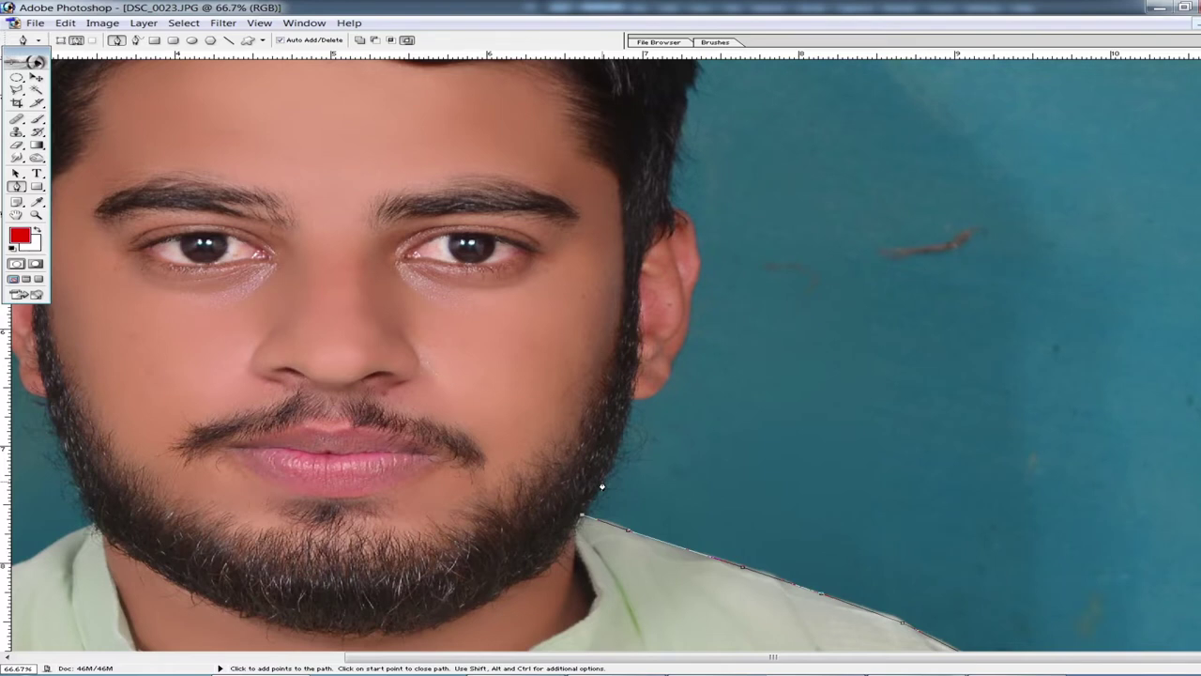
Continue the Pen path around the hair, ear and down to the collar
key(ctrl+plus)
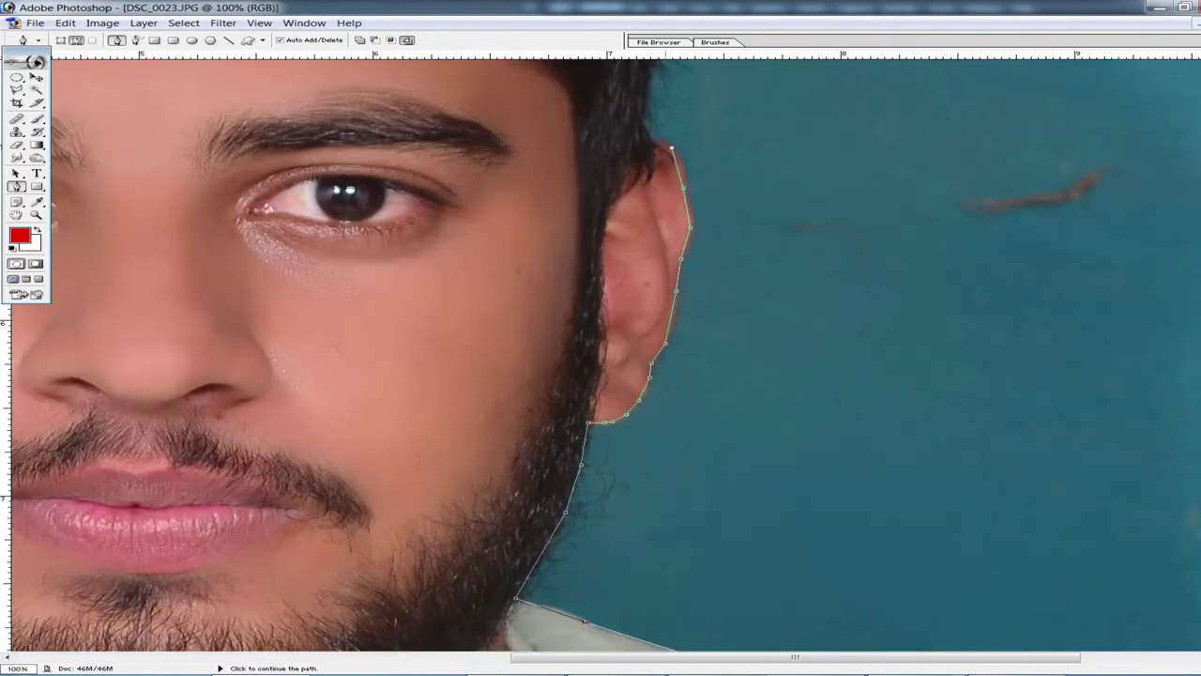
drag(661, 83, 871, 552)
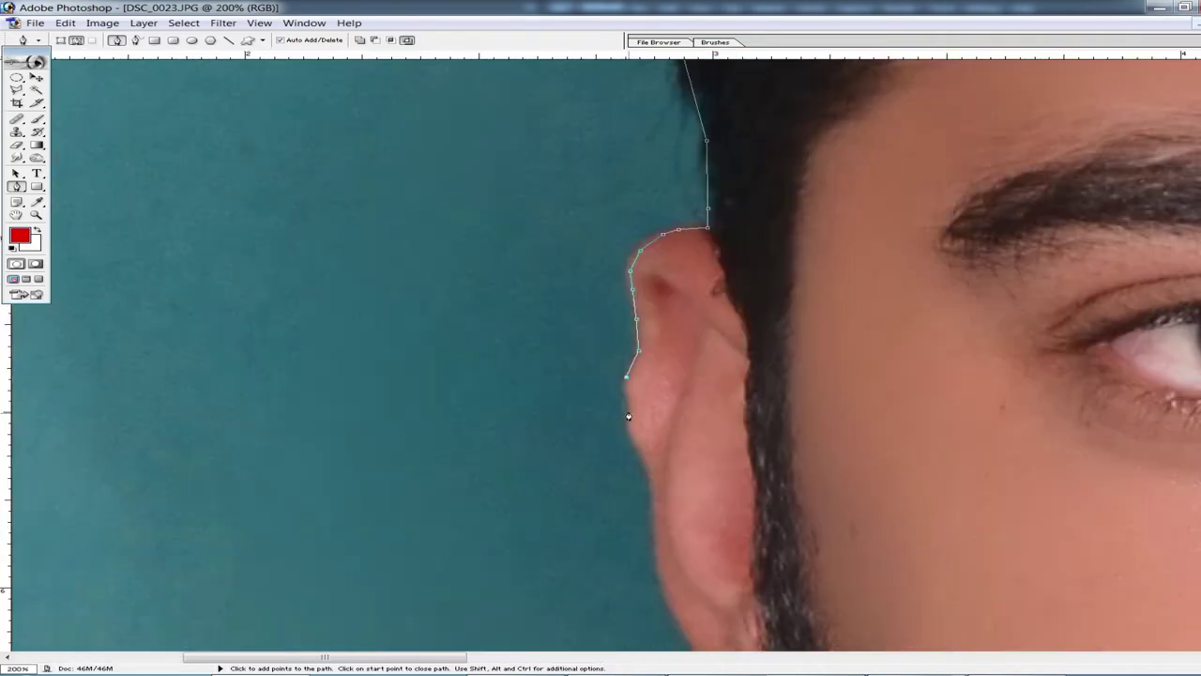
click(659, 557)
key(ctrl+minus)
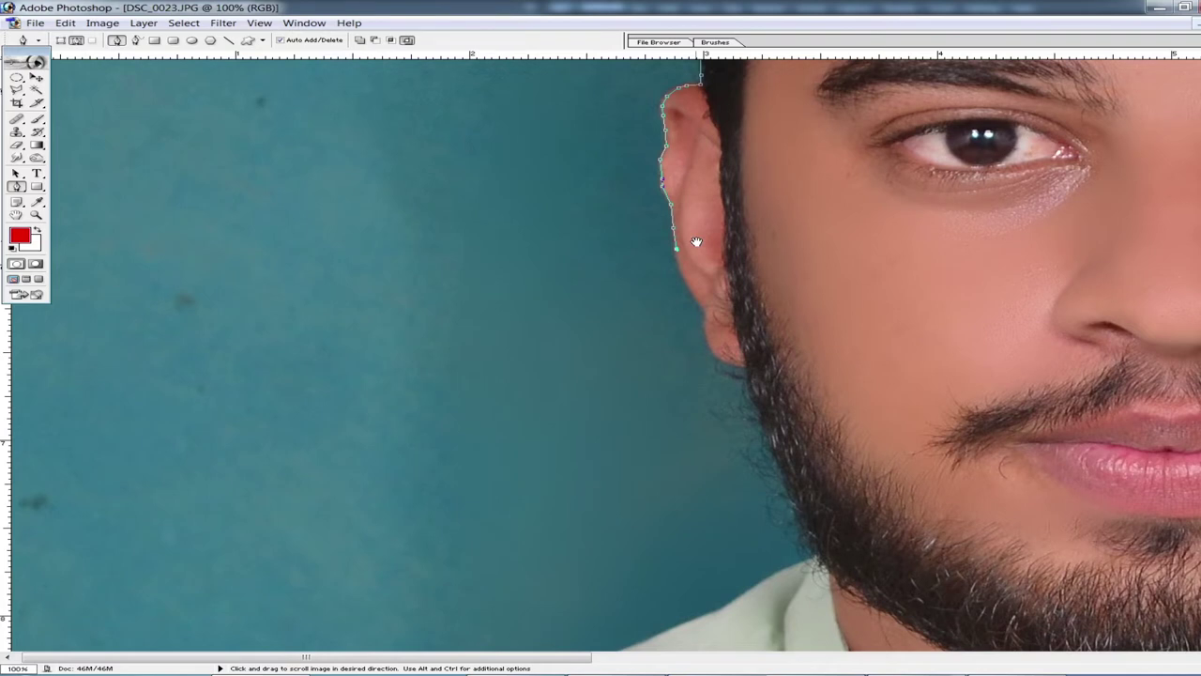
key(ctrl+minus)
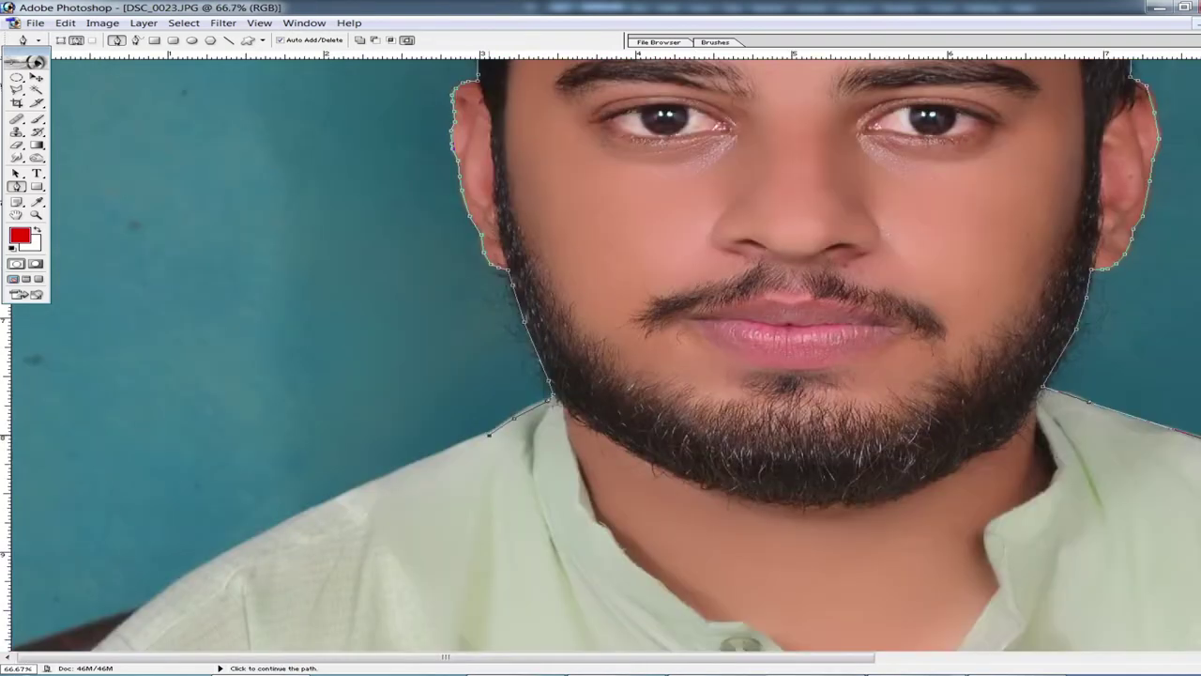
drag(737, 536, 616, 188)
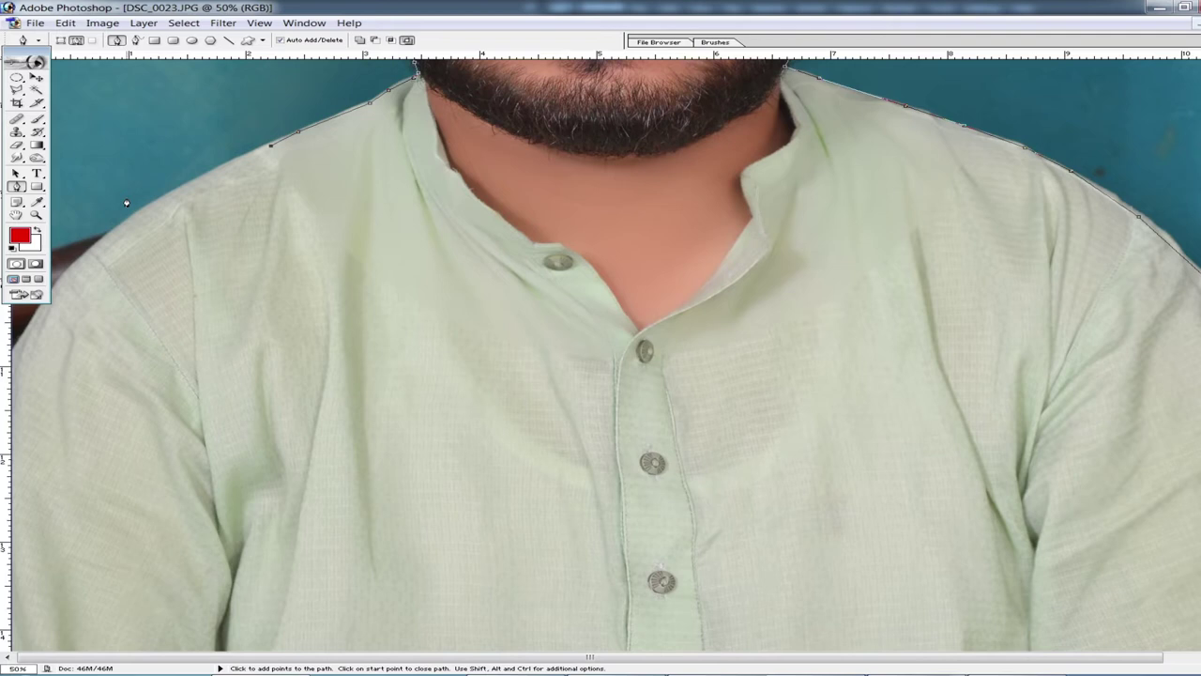
Load the traced path as a feathered selection and bring in GOOD COAT.psd
key(ctrl+minus)
key(ctrl+minus)
key(ctrl+minus)
key(ctrl+Return)
key(ctrl+alt+d)
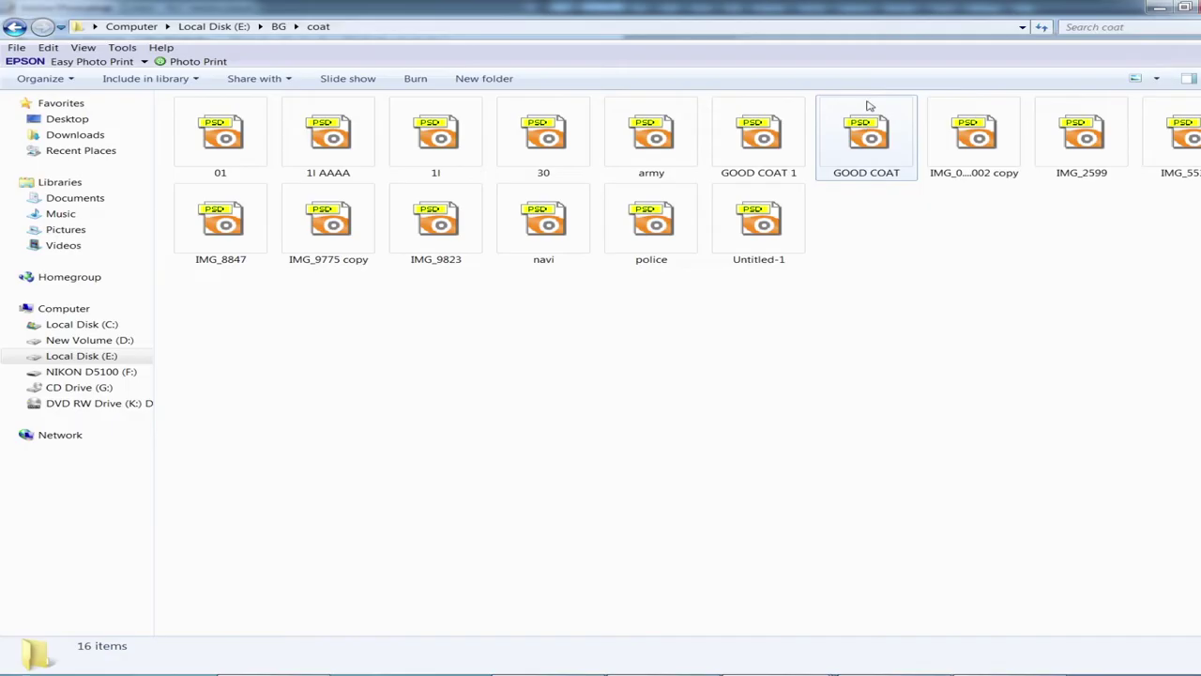
drag(858, 126, 485, 97)
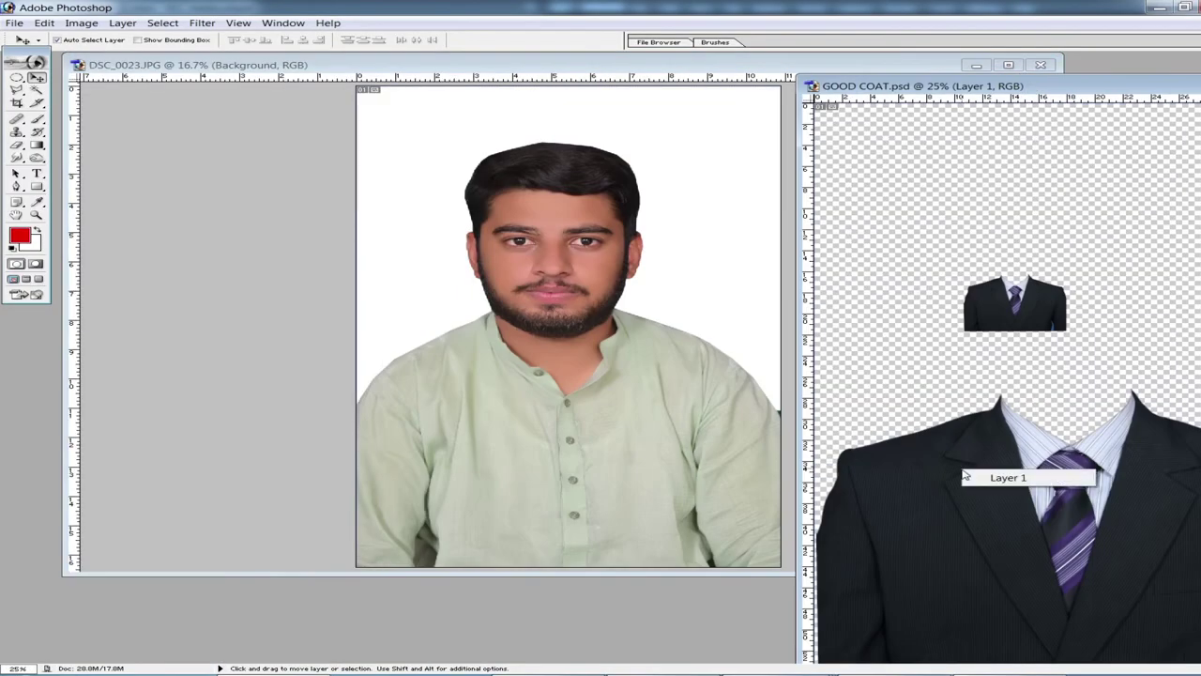
Drag the suit into the portrait and scale it to about 137% over the torso
drag(985, 450, 652, 57)
double_click(652, 58)
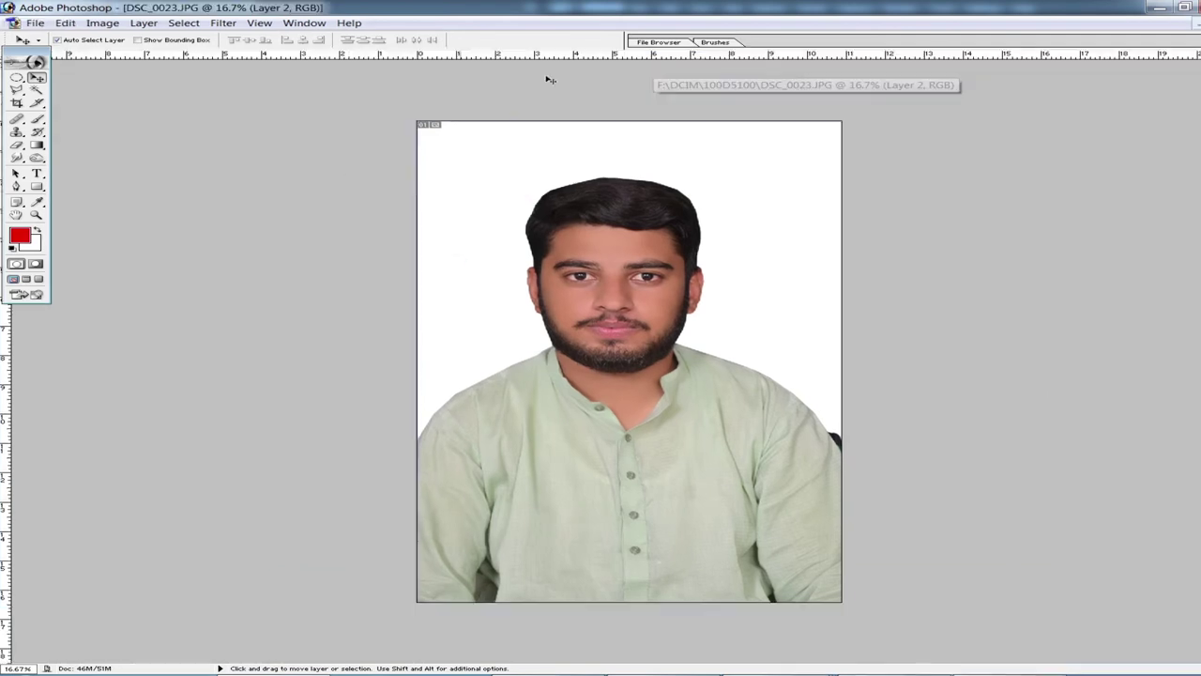
drag(675, 469, 603, 447)
key(ctrl+t)
drag(773, 369, 869, 314)
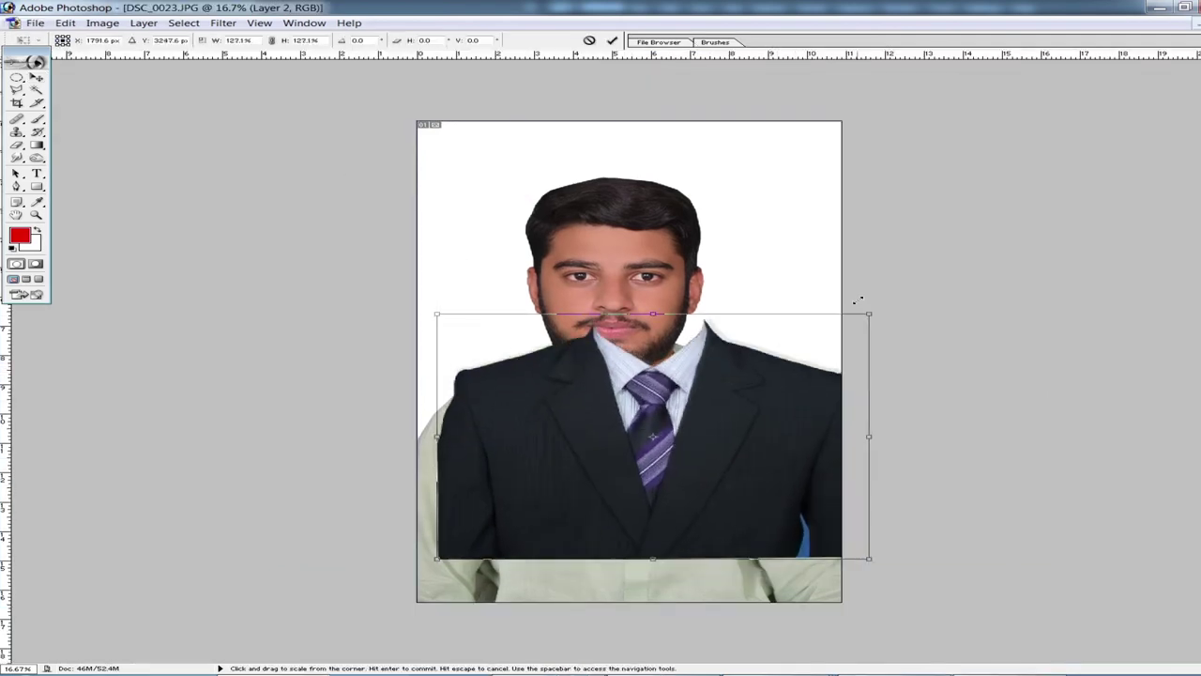
drag(638, 450, 601, 489)
drag(830, 352, 863, 335)
drag(709, 427, 692, 435)
key(Return)
Zoom in to 66.7% on the face, opening and cancelling Levels
key(ctrl+e)
key(ctrl+plus)
key(ctrl+plus)
key(ctrl+plus)
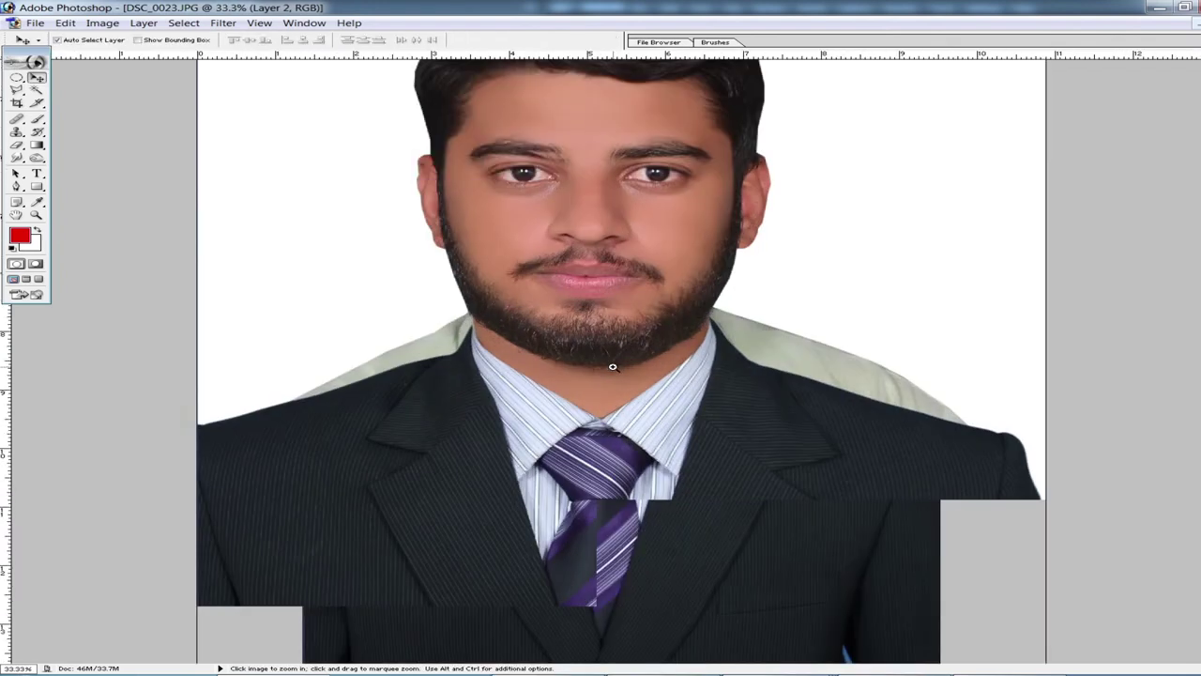
key(ctrl+plus)
key(ctrl+l)
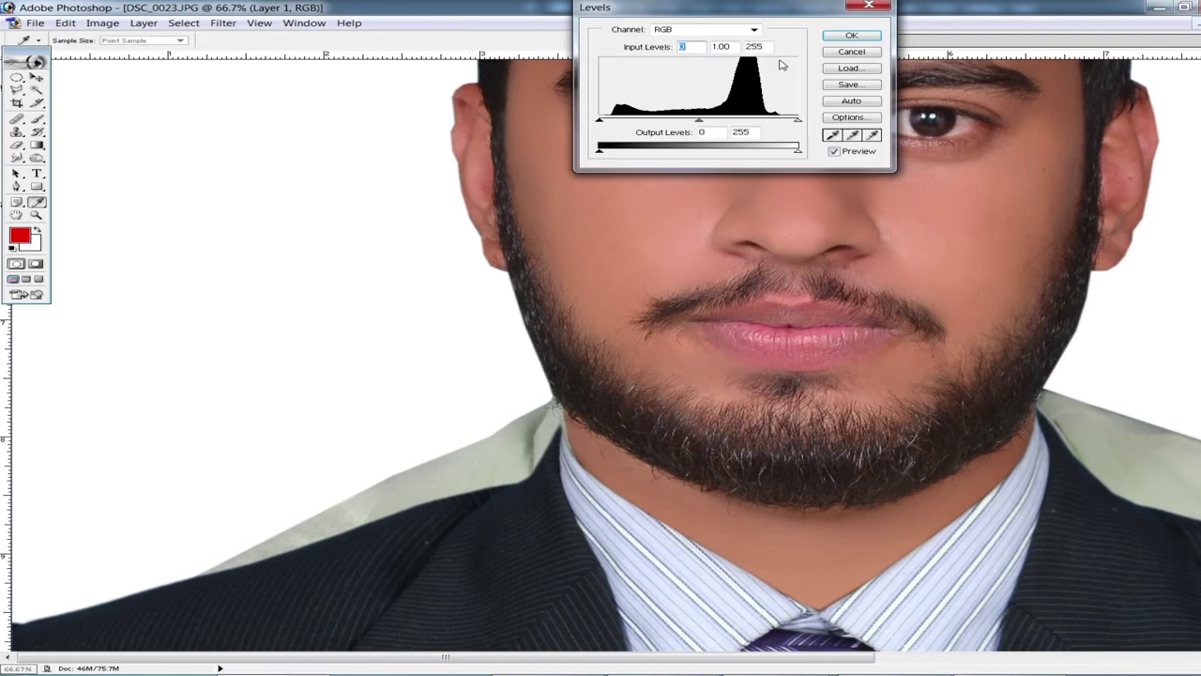
key(Escape)
Draw a Polygonal Lasso selection along the beard and shoulder and feather it
key(l)
click(526, 355)
click(556, 406)
click(551, 530)
key(ctrl+minus)
click(183, 584)
double_click(68, 464)
key(ctrl+alt+d)
key(Return)
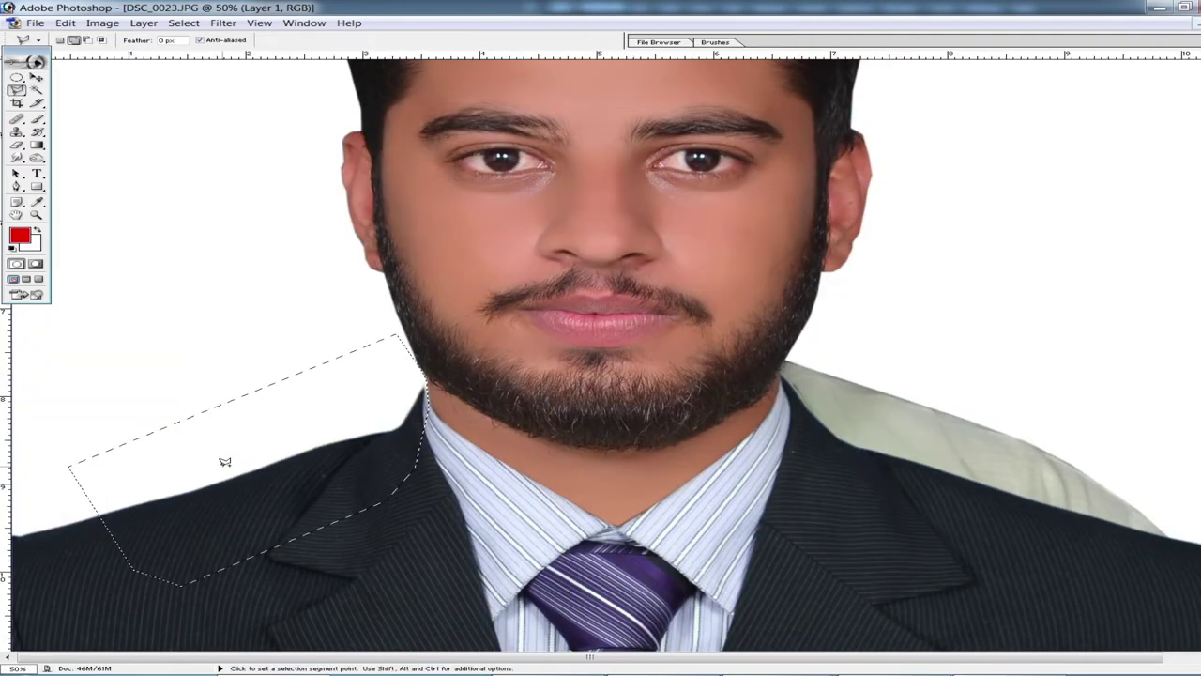
Trace the suit's shoulder with more lasso points and switch to the Eraser for stray edges
key(ctrl+plus)
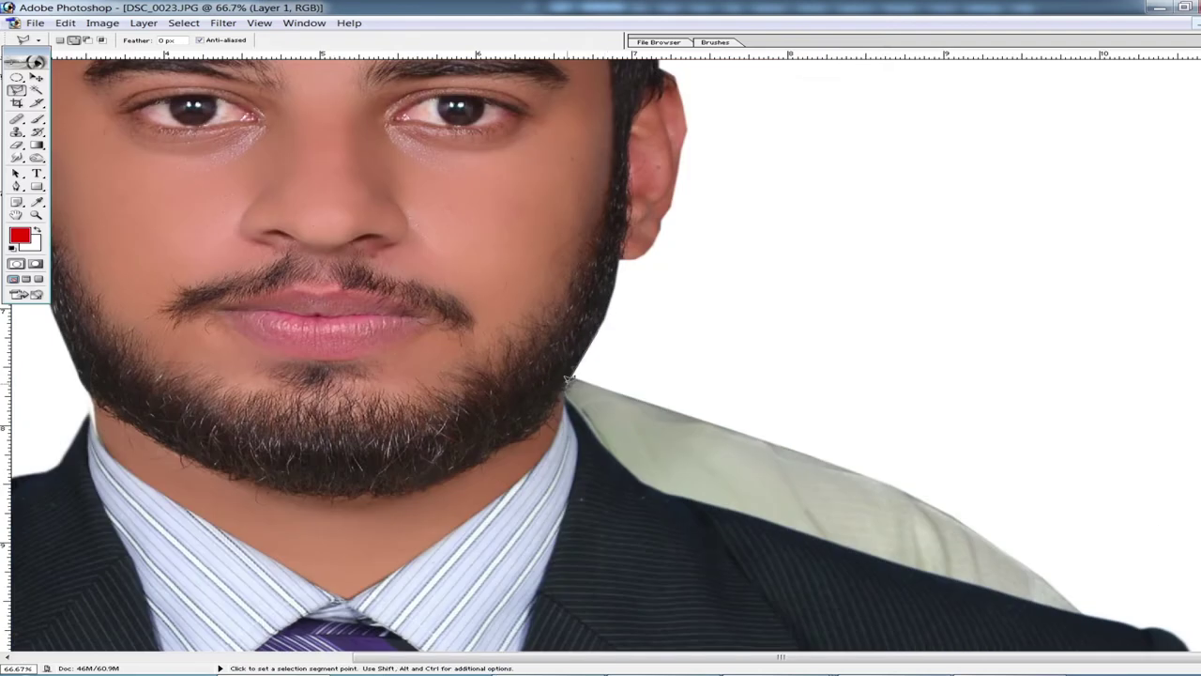
click(568, 378)
key(ctrl+minus)
click(1014, 416)
click(1177, 577)
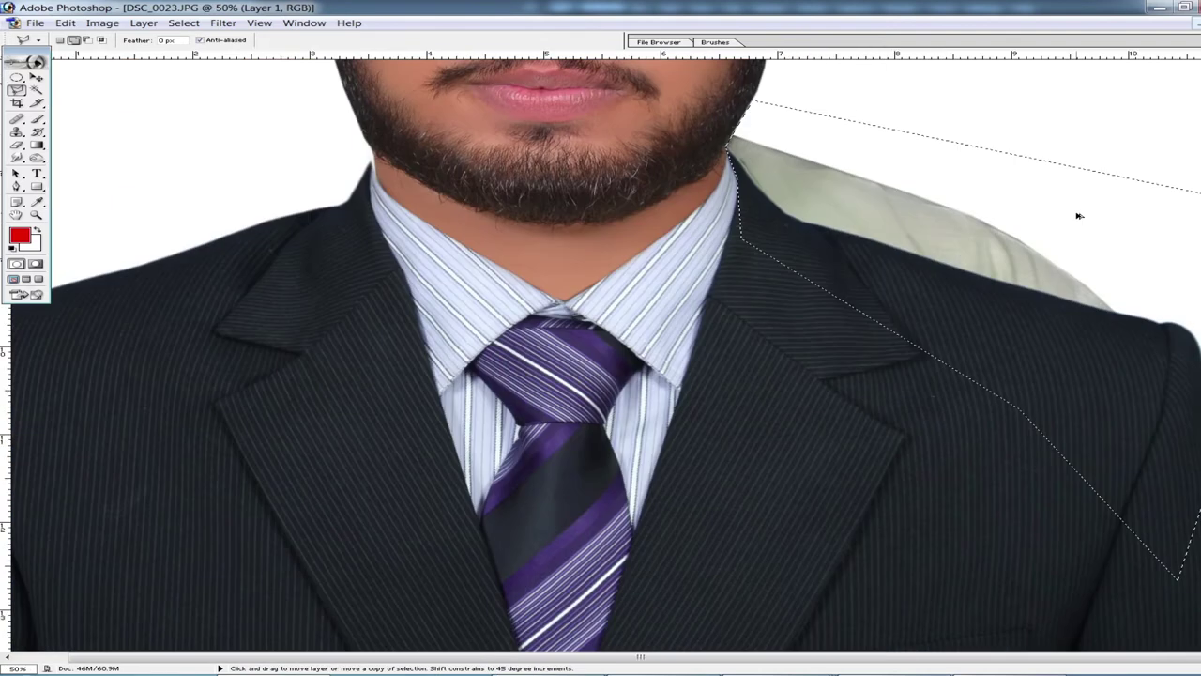
key(ctrl+minus)
key(ctrl+minus)
right_click(445, 491)
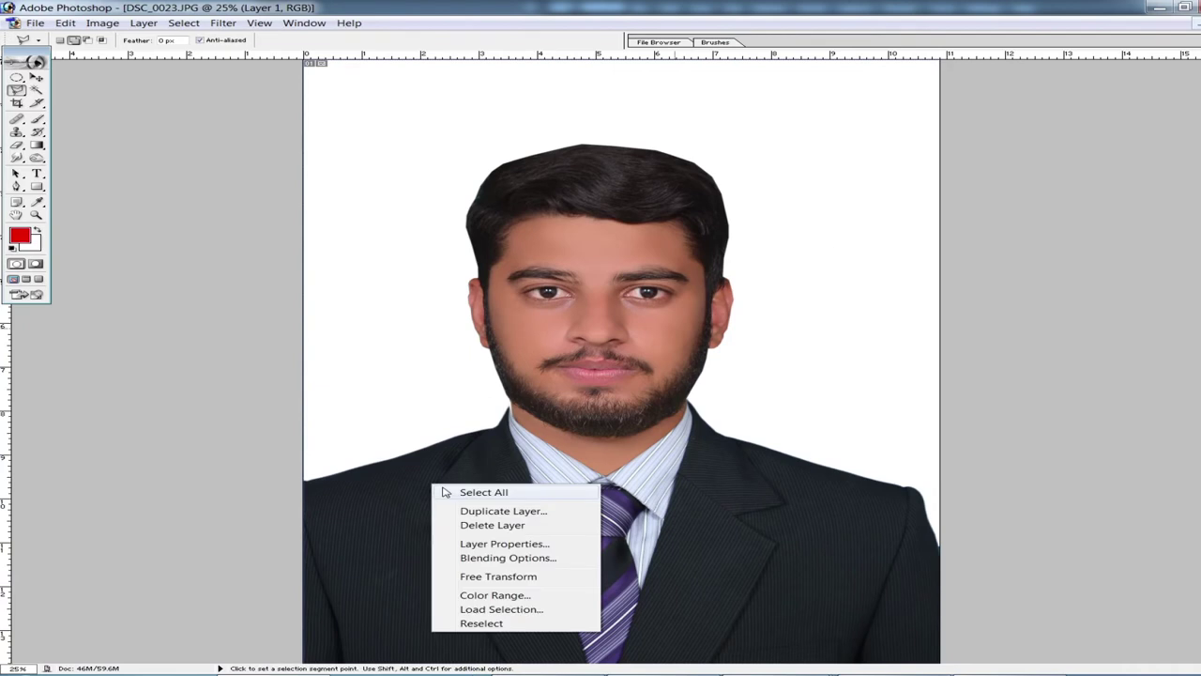
key(Escape)
key(e)
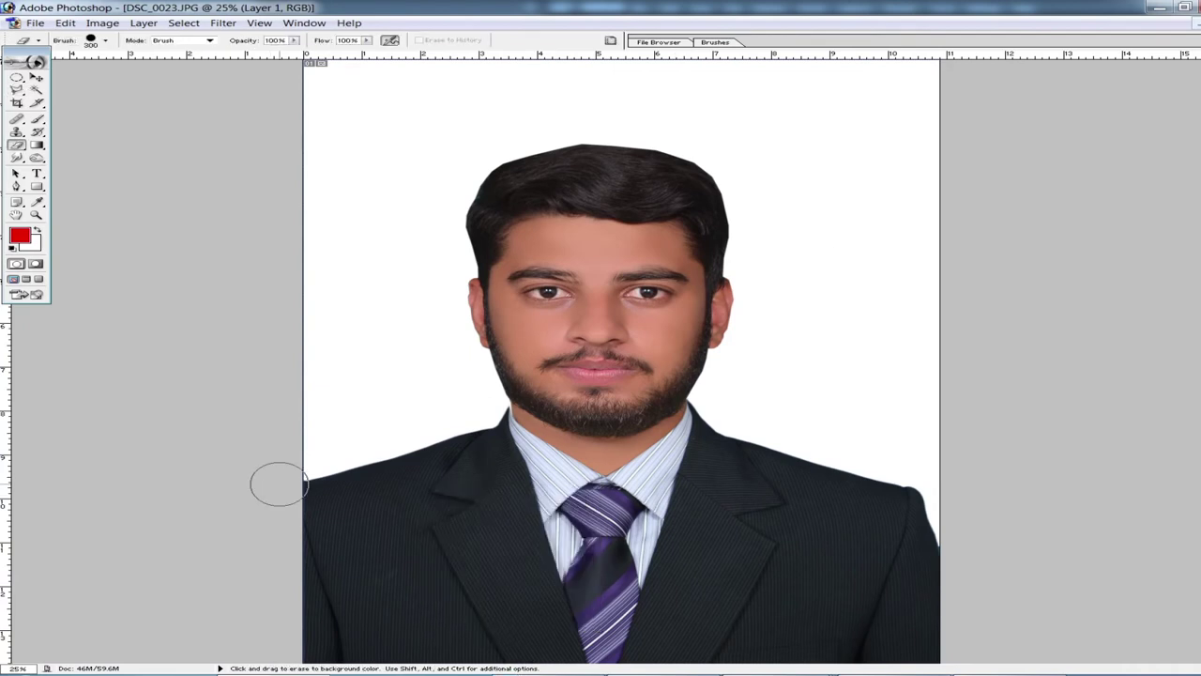
Scale the suit layer down to about 98.9% and view the whole photo
key(ctrl+j)
key(v)
key(ctrl+t)
drag(256, 396, 279, 412)
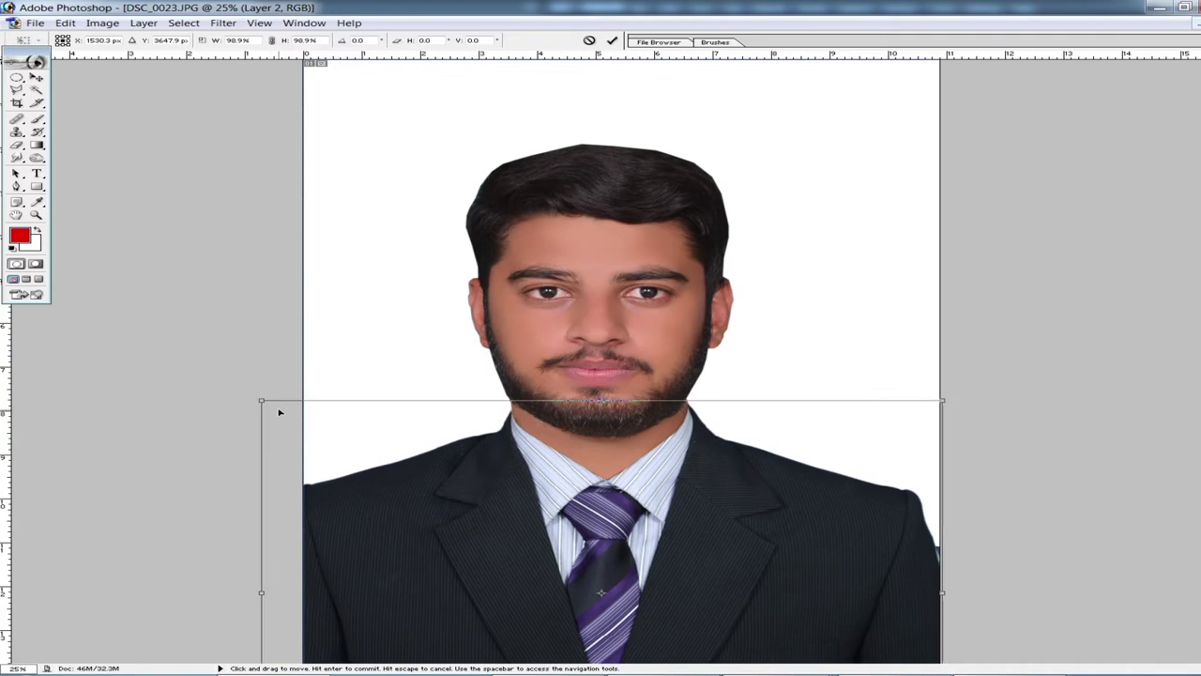
key(Return)
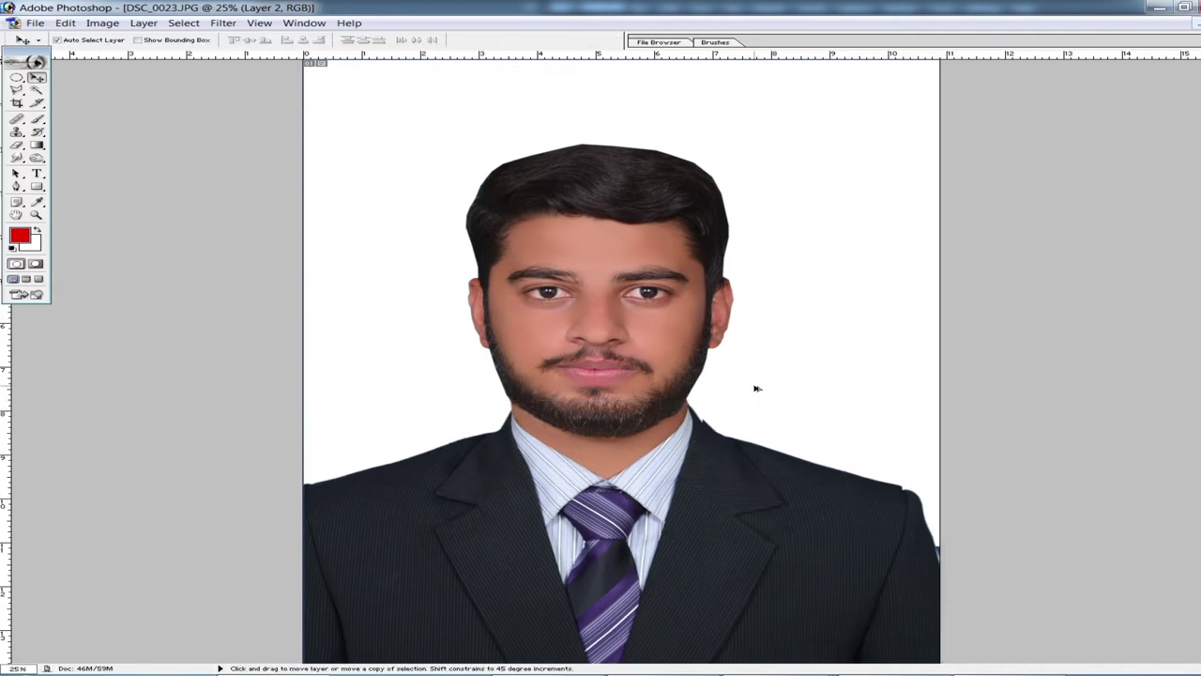
key(ctrl+minus)
Show the Layers palette and zoom in on the top of the hair
key(F7)
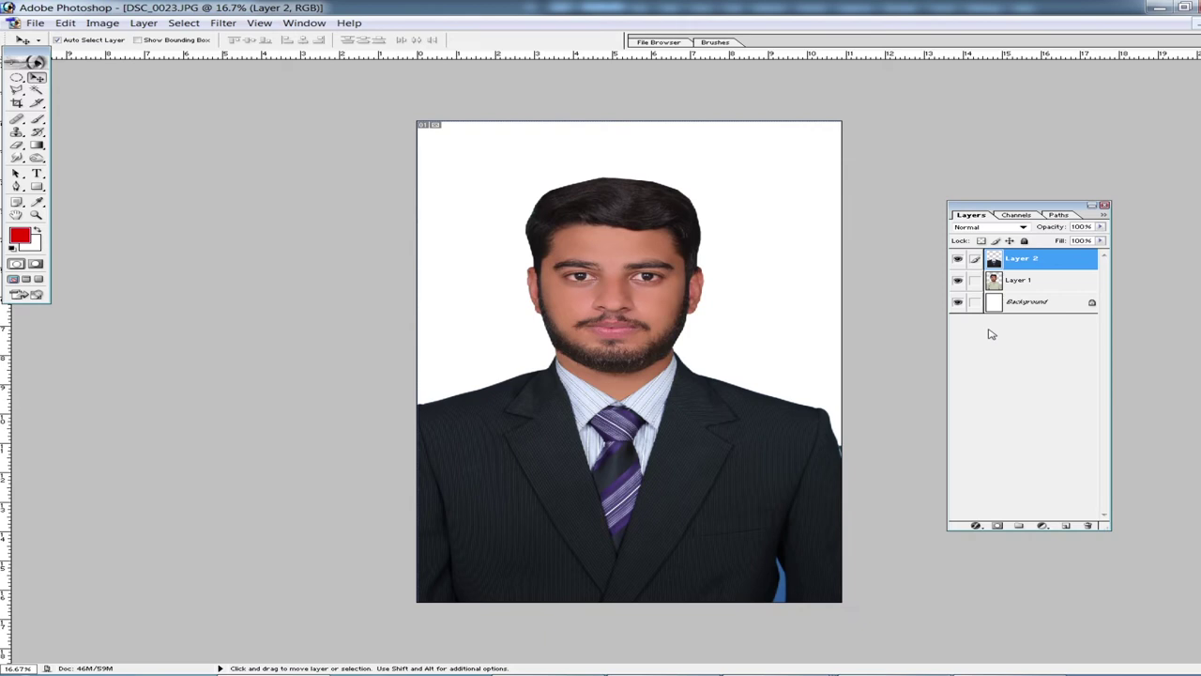
key(ctrl+plus)
key(ctrl+plus)
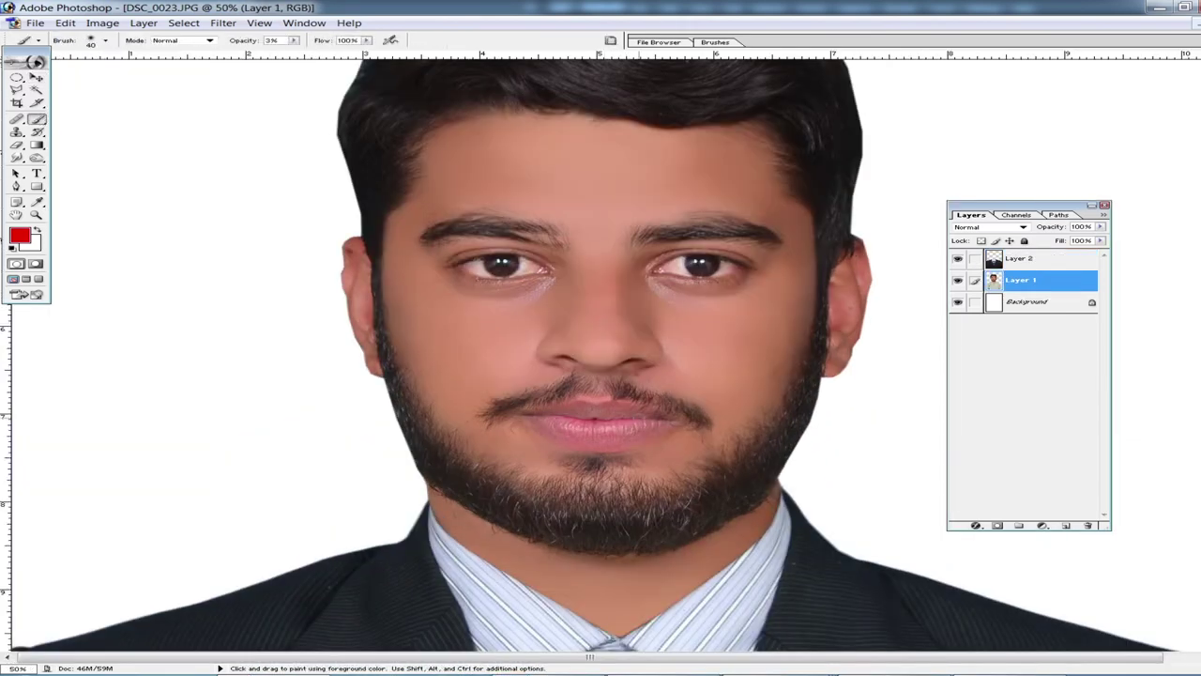
key(bracketright)
key(bracketright)
key(bracketright)
key(ctrl+alt+space)
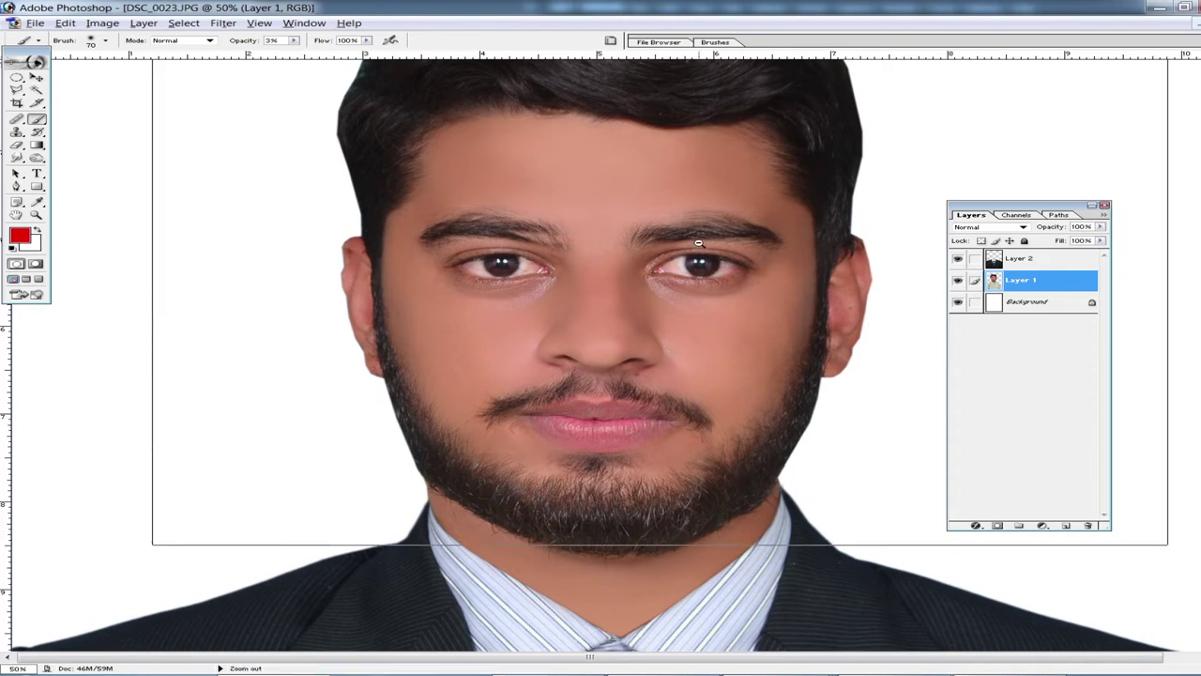
ctrl+alt+click(698, 243)
ctrl+click(509, 250)
ctrl+click(510, 250)
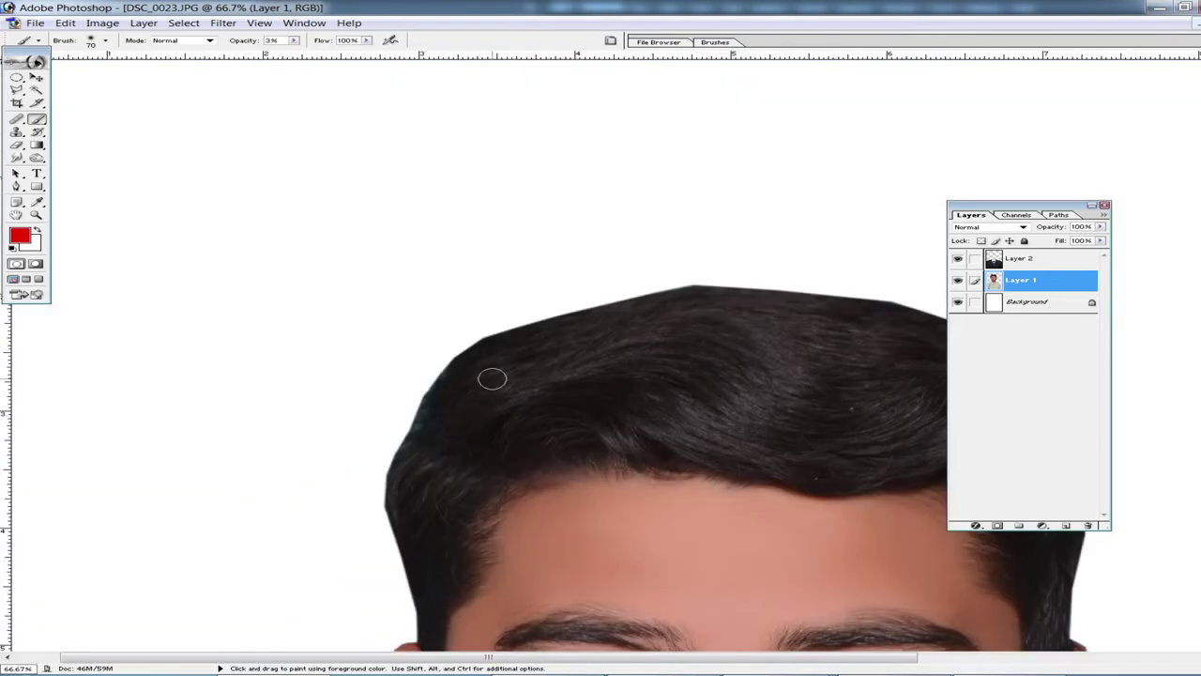
Clone dark hair over the white gaps on the hair's left edge with a small Clone Stamp
key(s)
key(bracketleft)
mouse_move(437, 429)
mouse_down()
mouse_move(424, 422)
mouse_move(429, 408)
mouse_move(505, 344)
mouse_up()
key(bracketleft)
mouse_move(445, 375)
mouse_down()
mouse_move(443, 404)
mouse_move(484, 344)
mouse_up()
alt+click(443, 404)
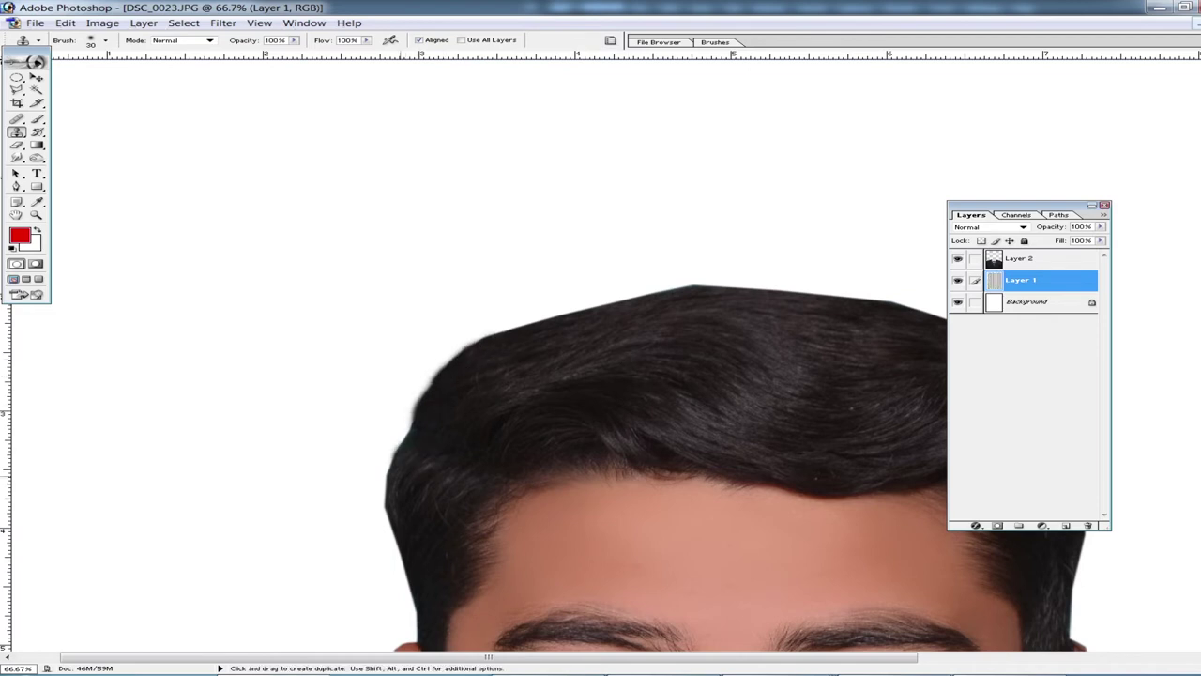
key(ctrl+minus)
key(ctrl+minus)
key(ctrl+minus)
key(ctrl+plus)
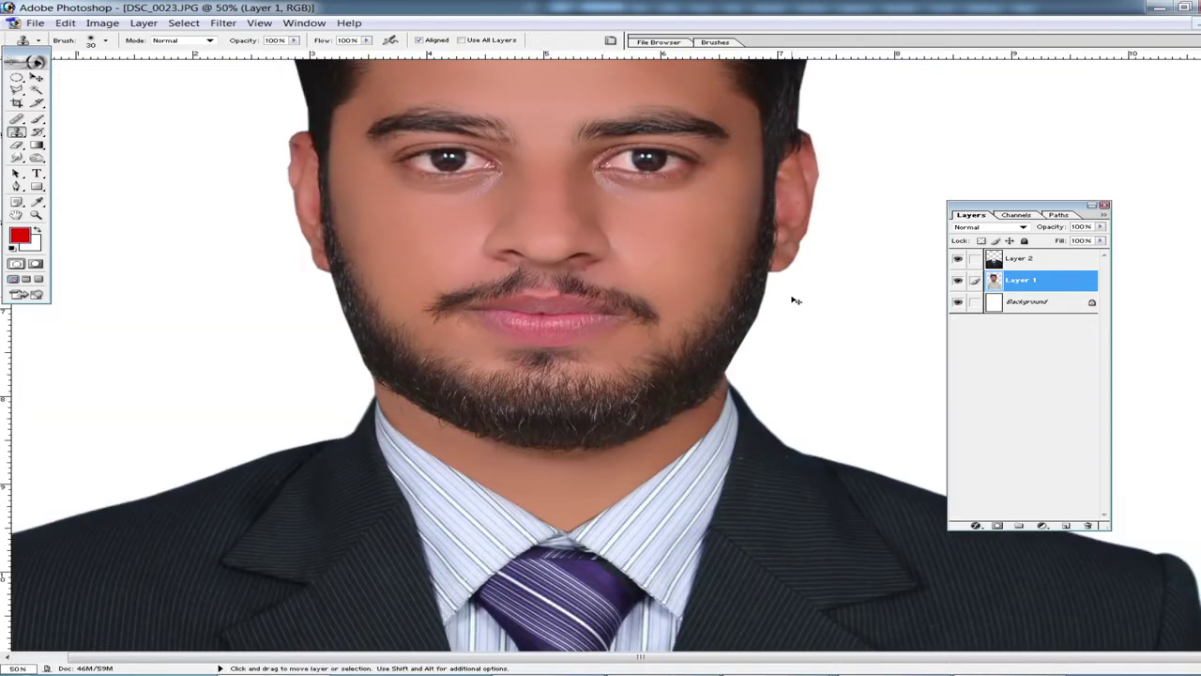
key(ctrl+minus)
key(ctrl+minus)
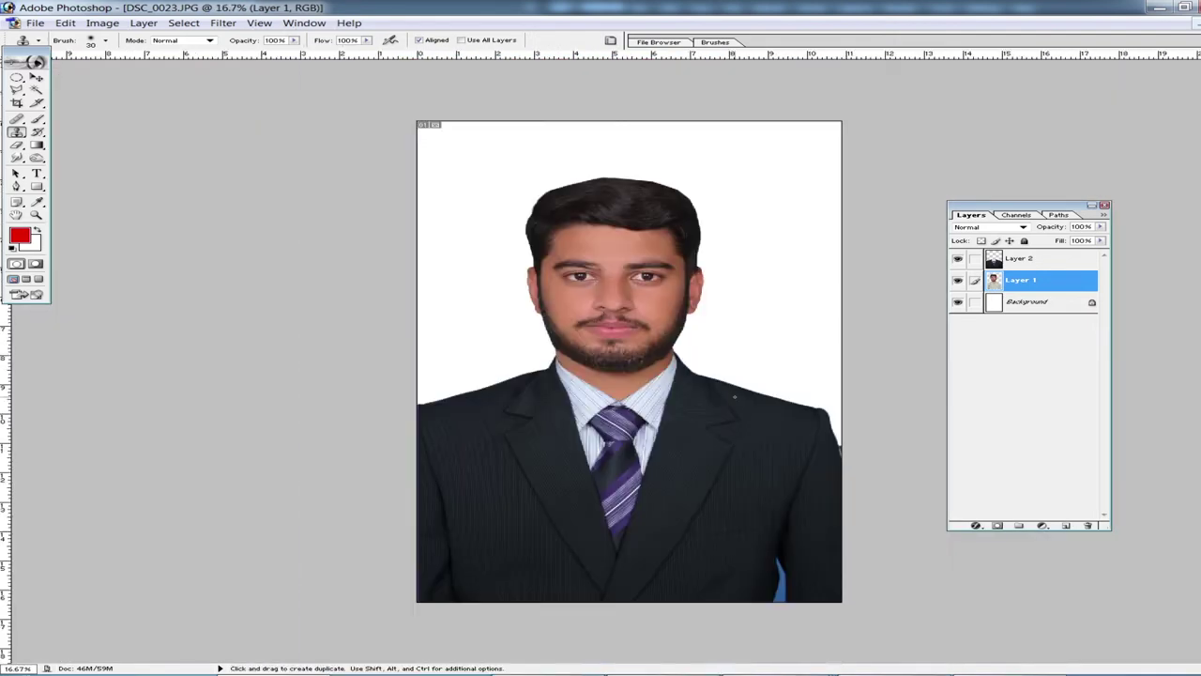
Link Layer 2 to Layer 1 and scale both up about 5%
click(975, 260)
key(ctrl+t)
mouse_move(844, 603)
mouse_down()
mouse_move(882, 619)
mouse_move(875, 631)
mouse_up()
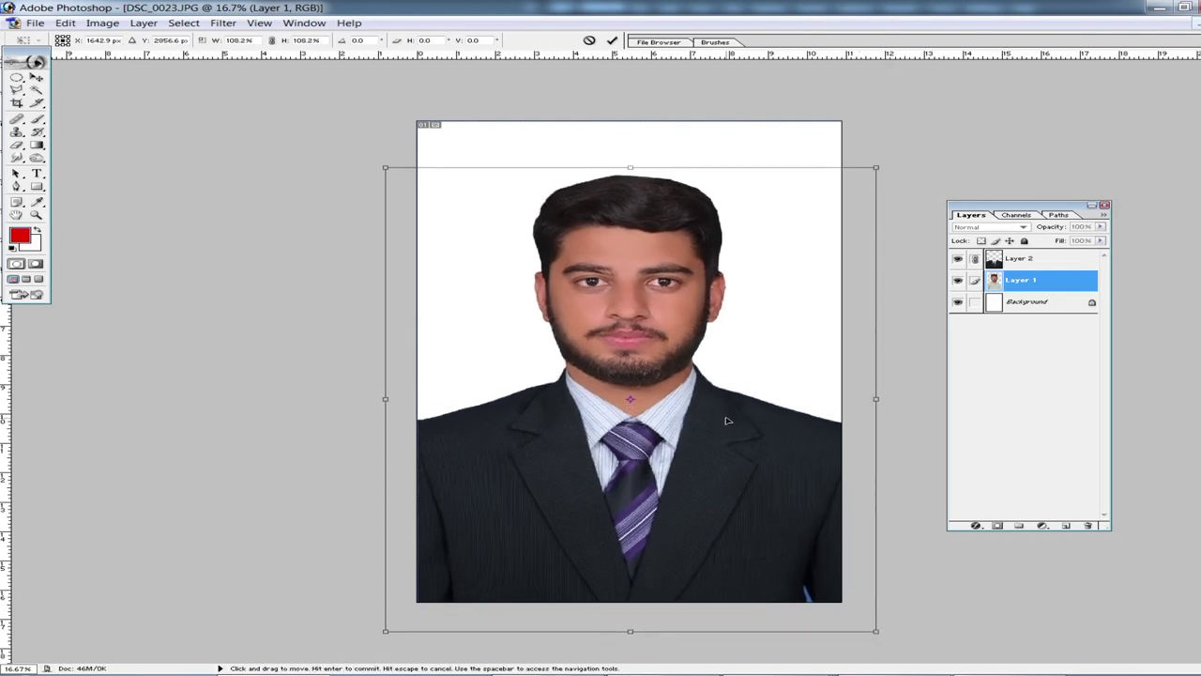
key(s)
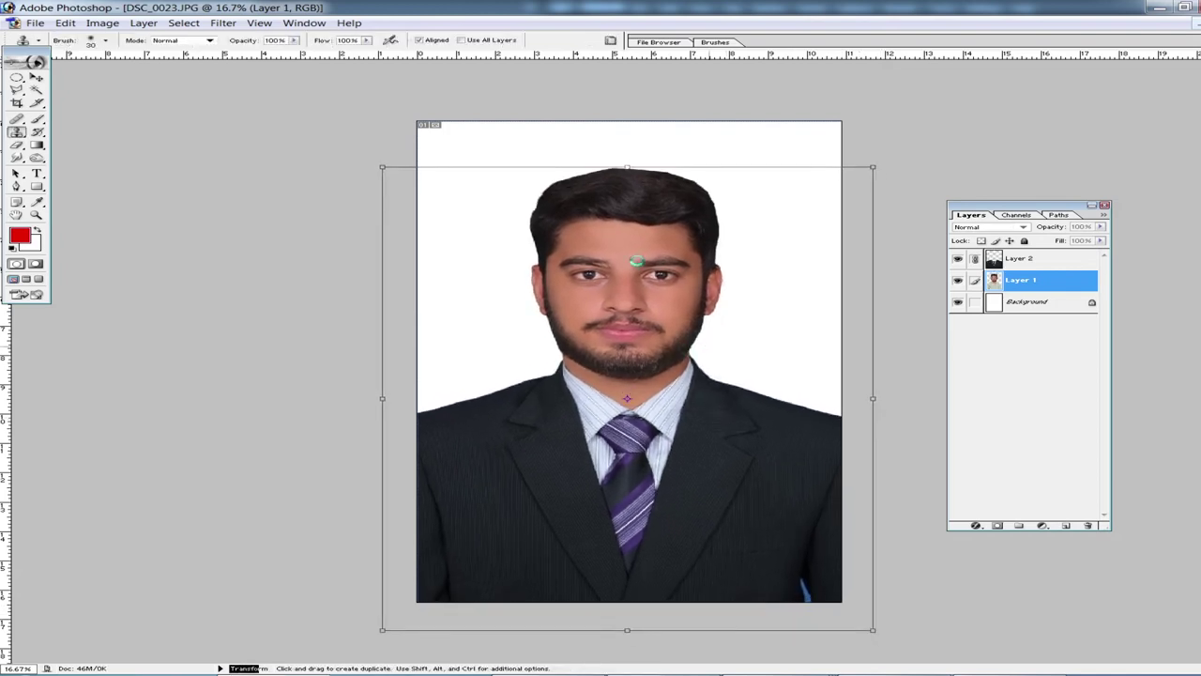
key(ctrl+plus)
key(ctrl+plus)
key(ctrl+plus)
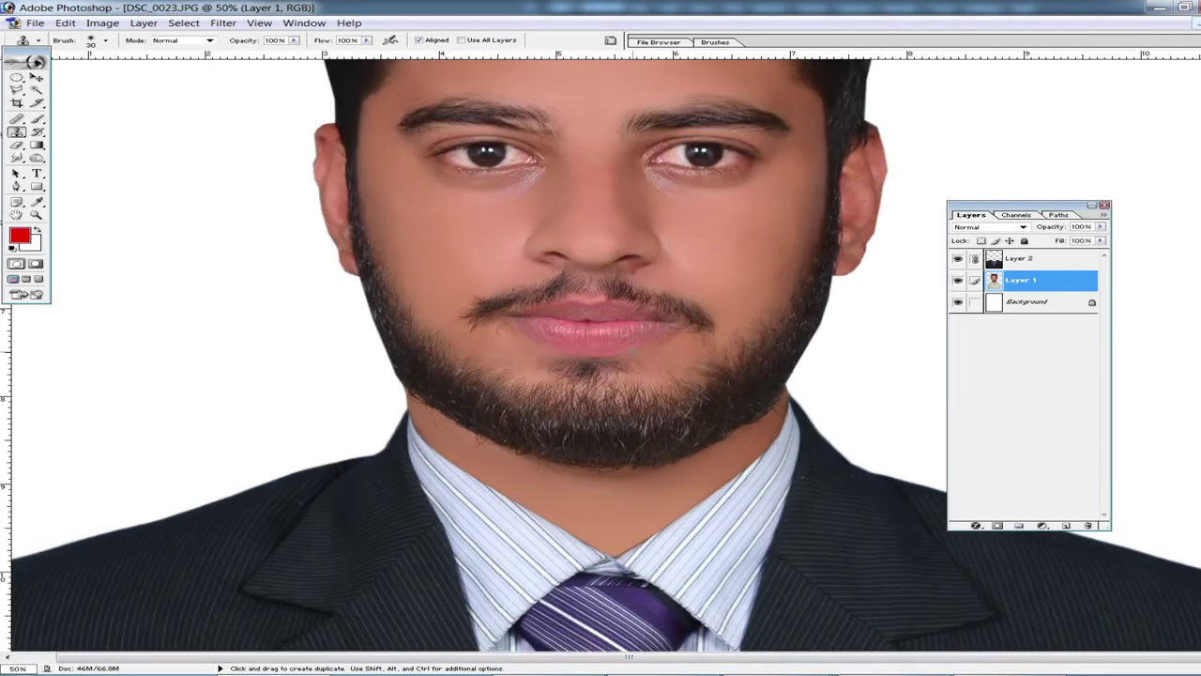
key(ctrl+0)
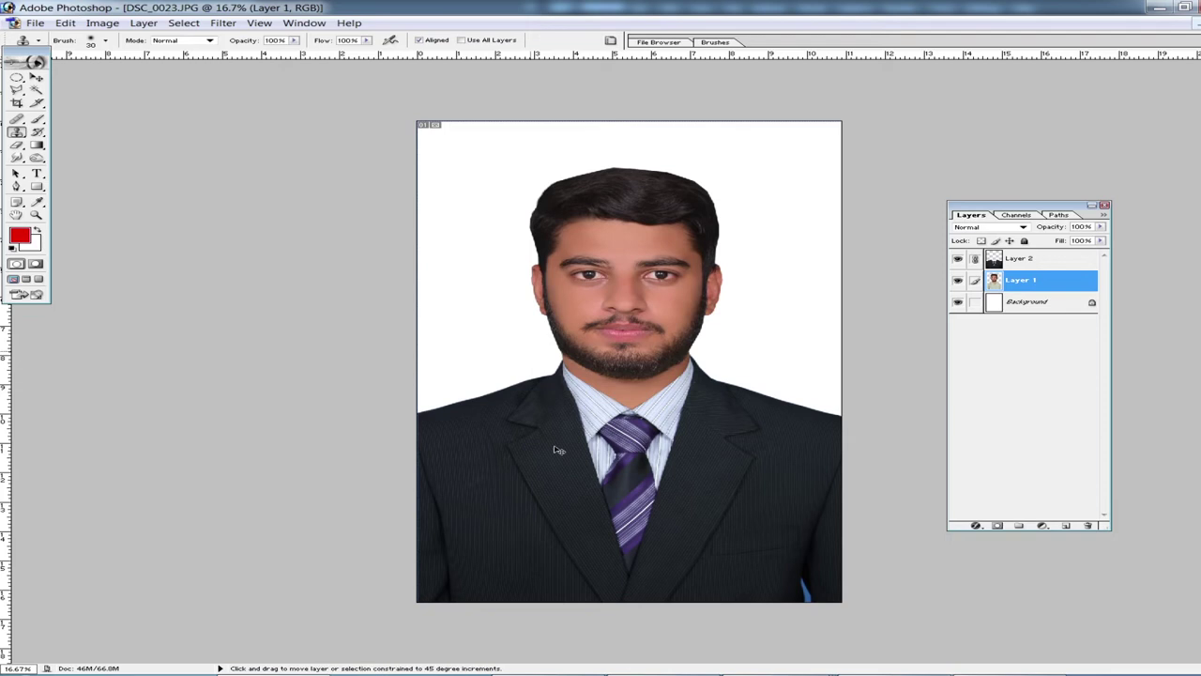
key(ctrl+plus)
Paint the face with a smaller soft brush in skin colour sampled from the forehead
click(37, 119)
alt+click(560, 241)
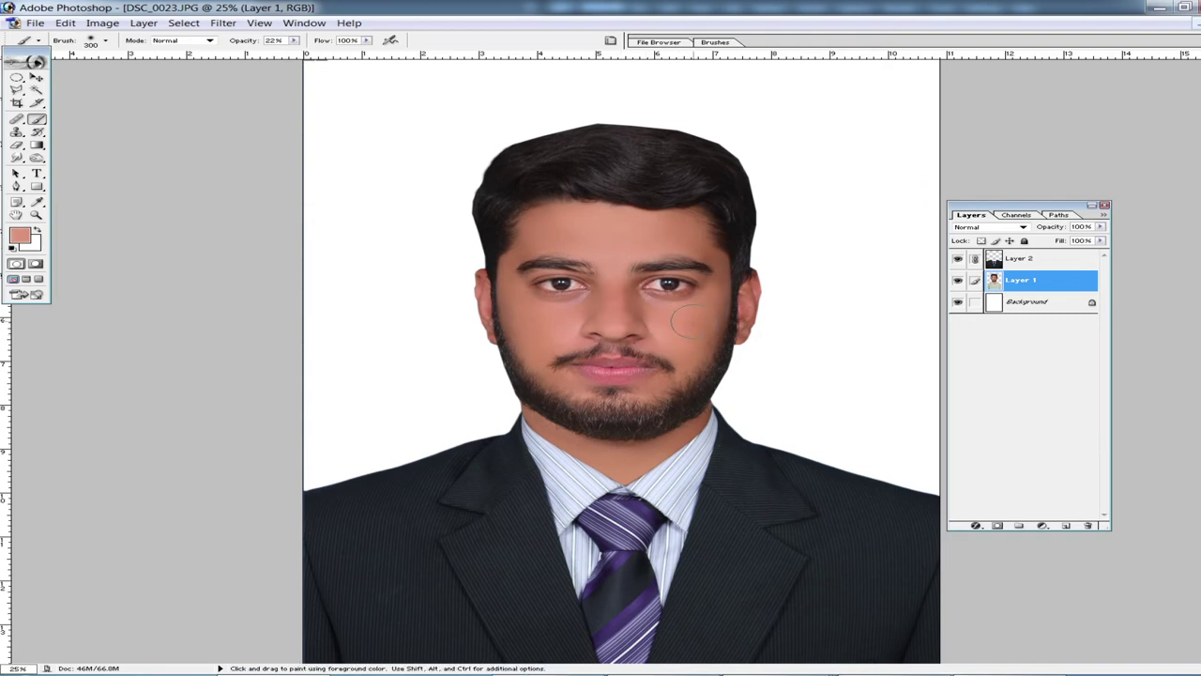
key(bracketleft)
key(bracketleft)
key(bracketleft)
key(bracketleft)
key(ctrl+minus)
key(ctrl+minus)
key(ctrl+plus)
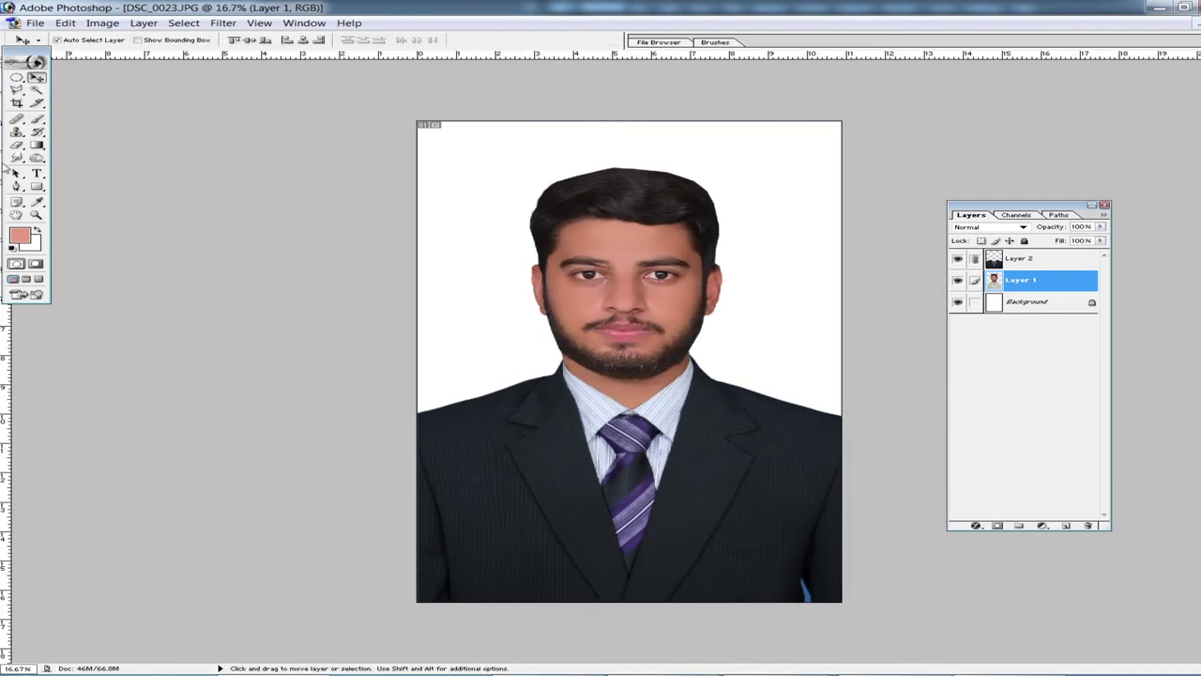
Darken the suit with an enlarged Burn brush and bring up Save As
click(36, 157)
key(bracketright)
key(bracketright)
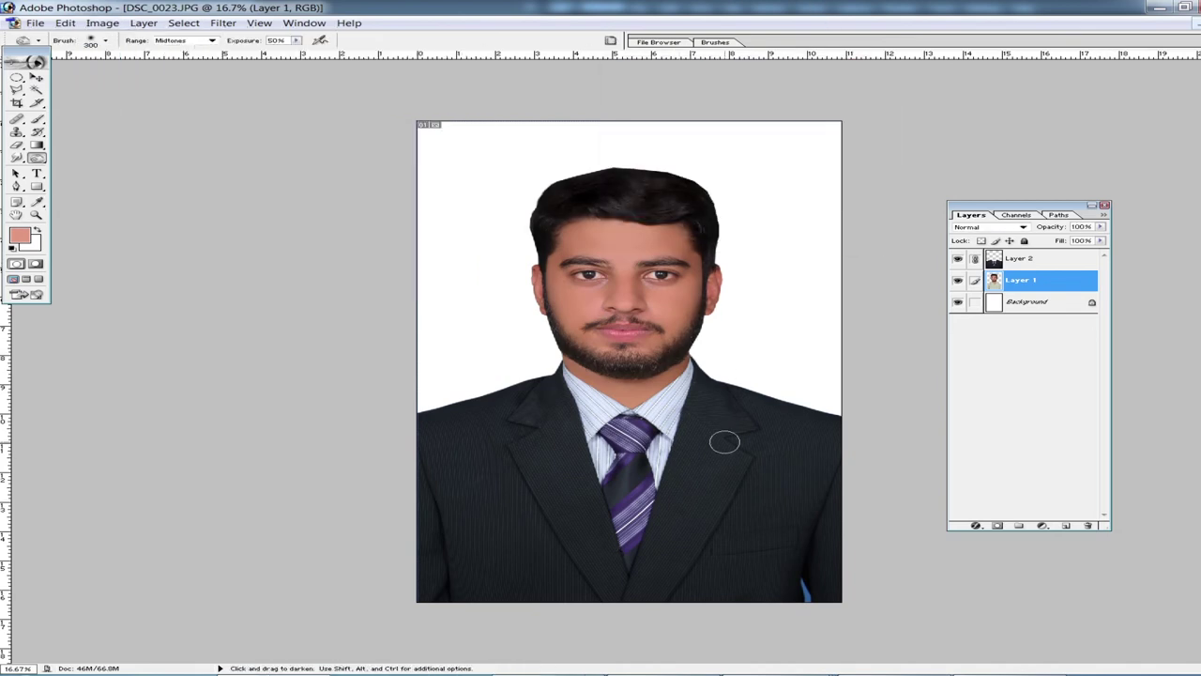
key(v)
key(ctrl+shift+s)
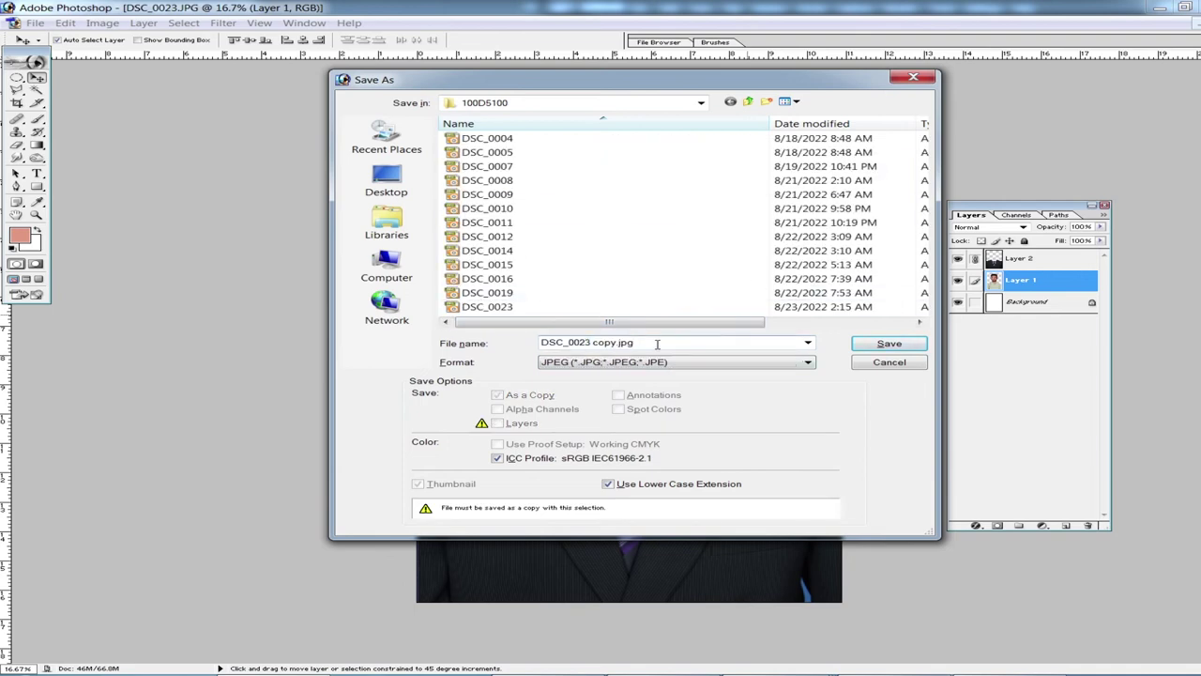
Save the JPEG copy and fill the Background layer with blue #4a96c4
click(889, 344)
click(429, 267)
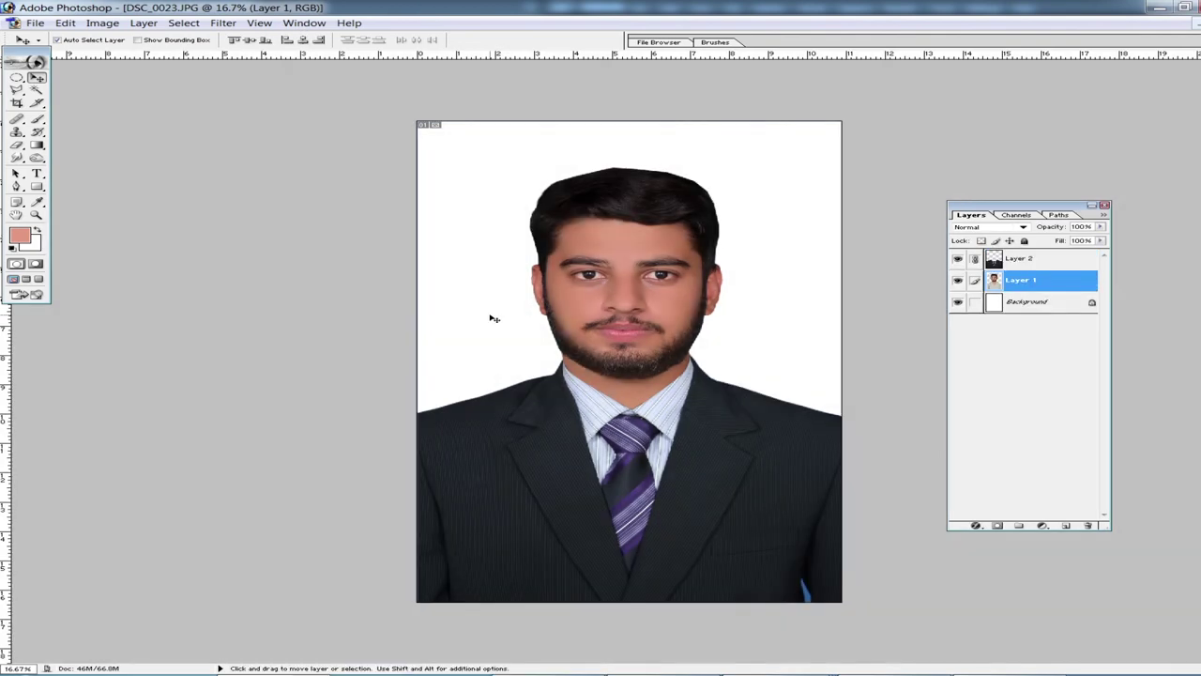
click(19, 236)
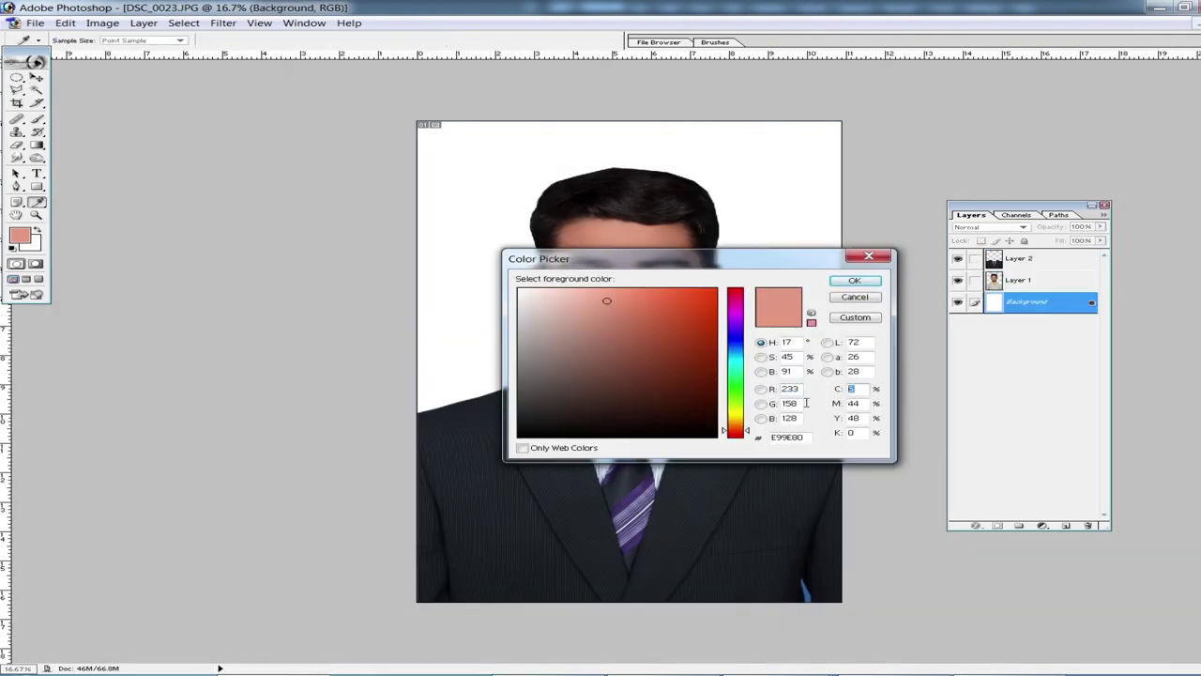
text(4a96c4)
key(Return)
key(v)
key(alt+BackSpace)
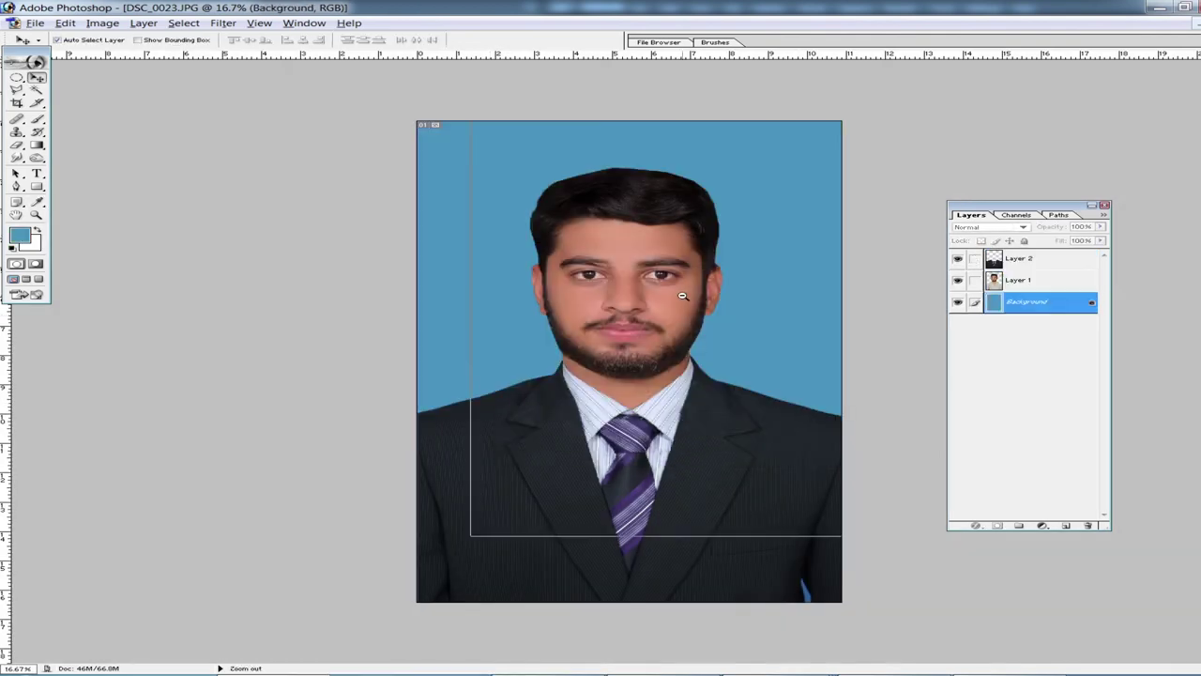
key(ctrl+plus)
Crop the head and shoulders to a 1.4 × 1.9 in passport photo at 300 pixels/inch
key(c)
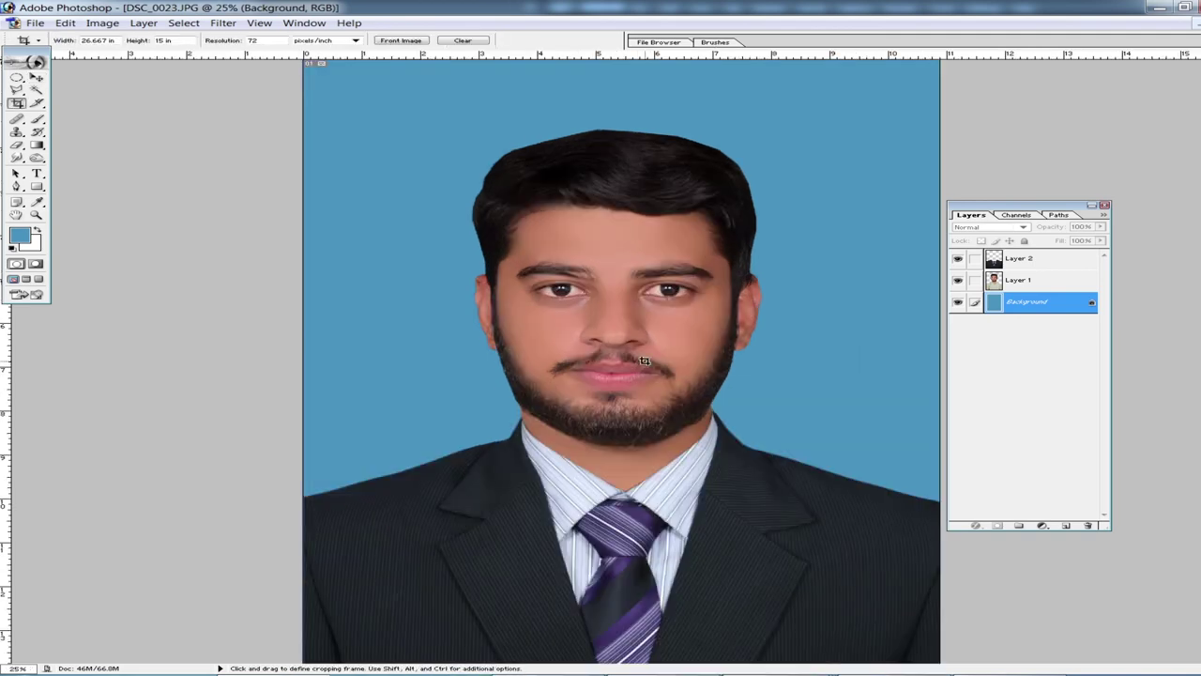
key(ctrl+minus)
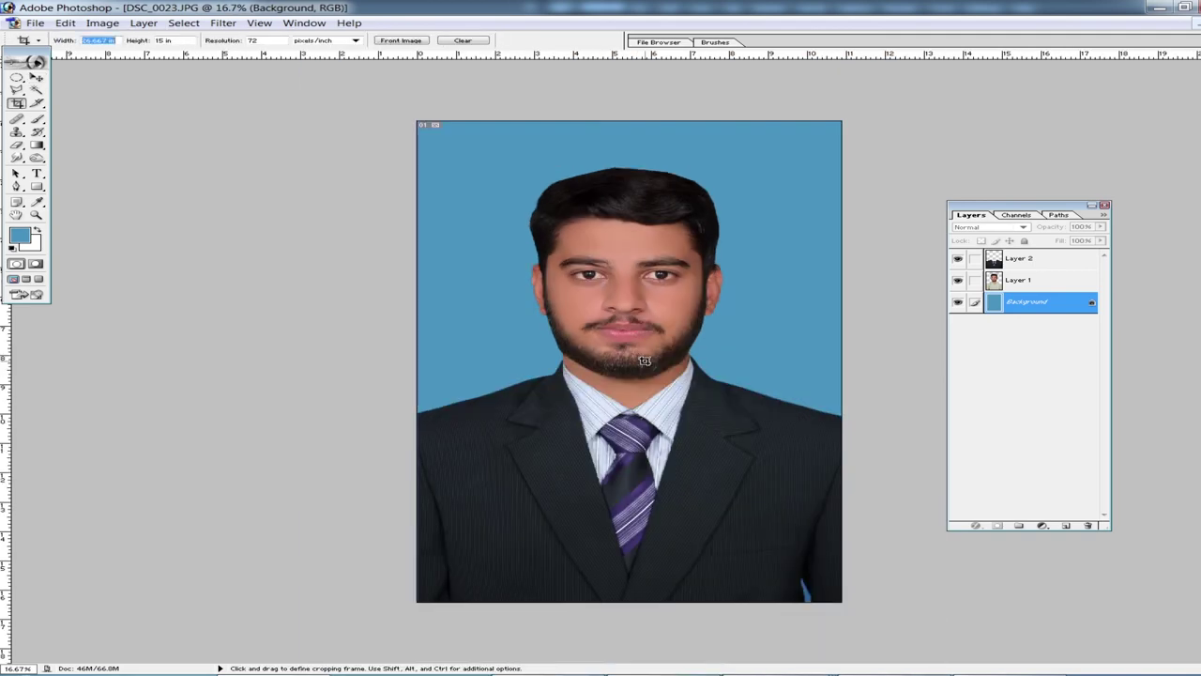
key(Tab)
key(Tab)
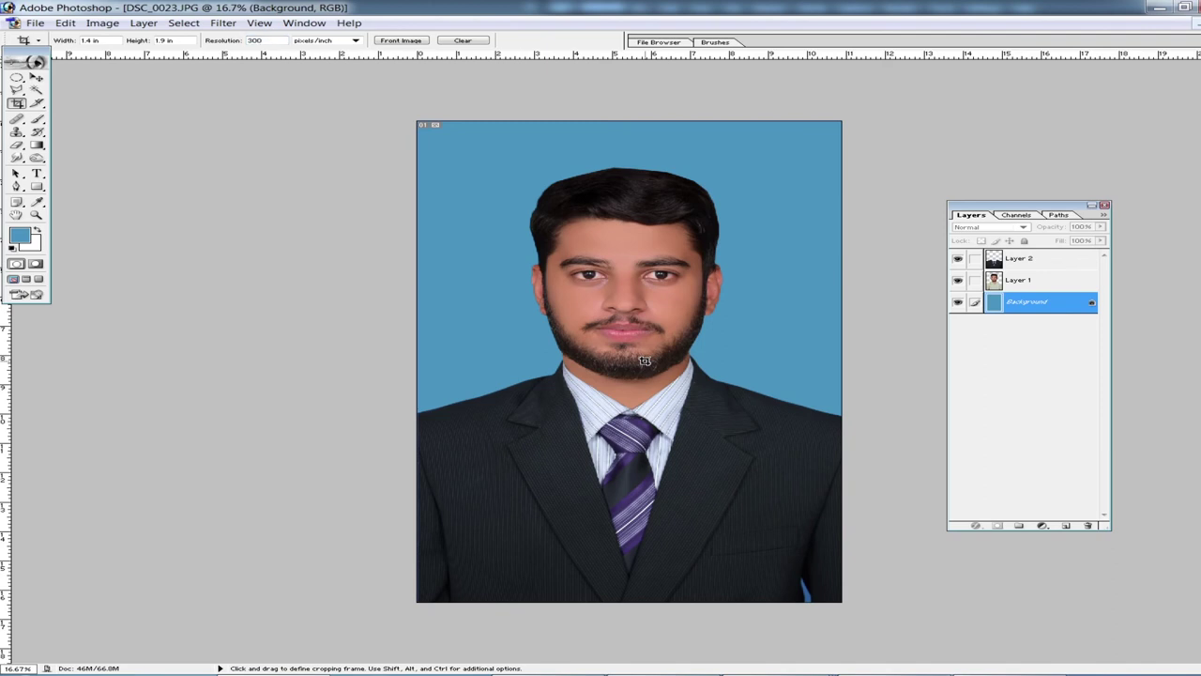
drag(461, 153, 839, 523)
drag(794, 274, 768, 266)
key(Return)
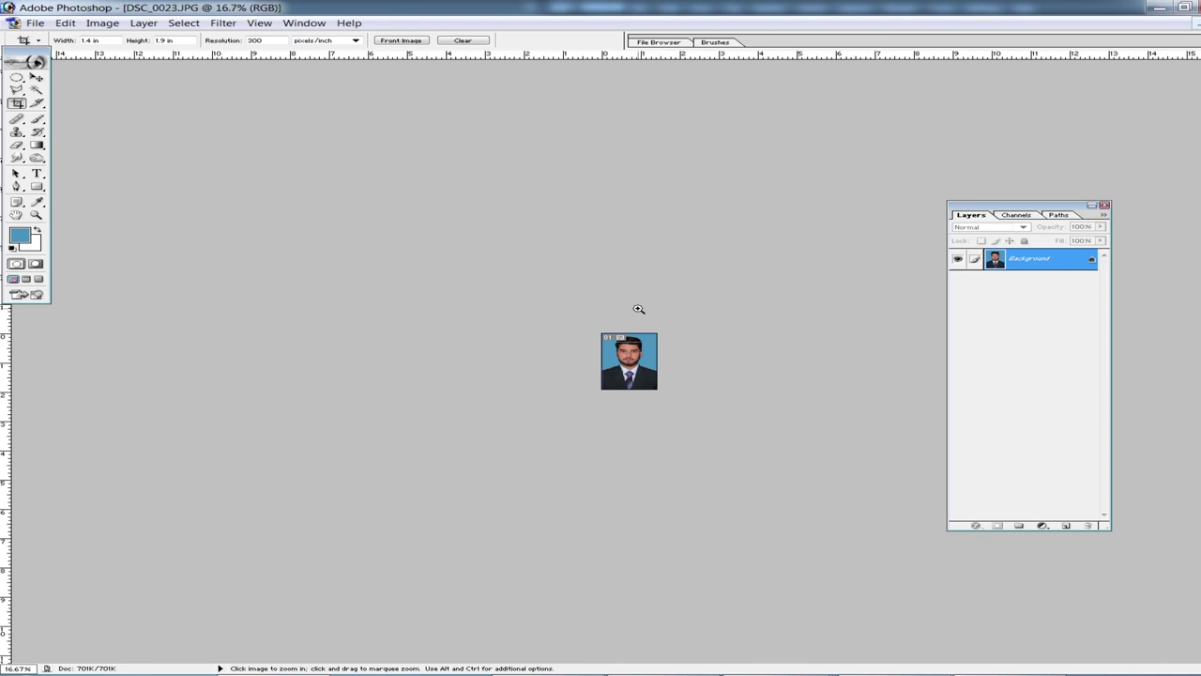
key(ctrl+equal)
key(ctrl+equal)
key(ctrl+equal)
key(ctrl+equal)
key(ctrl+equal)
key(ctrl+equal)
key(ctrl+minus)
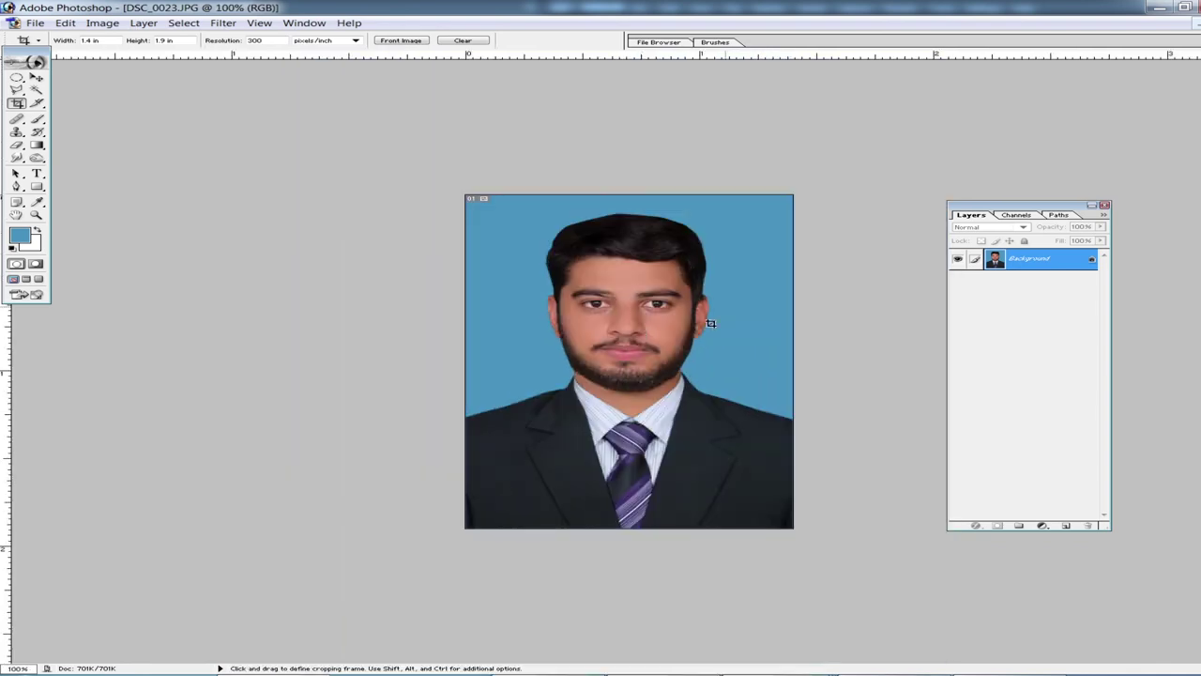
Create a new white sheet from the 2 x 3 preset, placed beside the passport photo
key(ctrl+n)
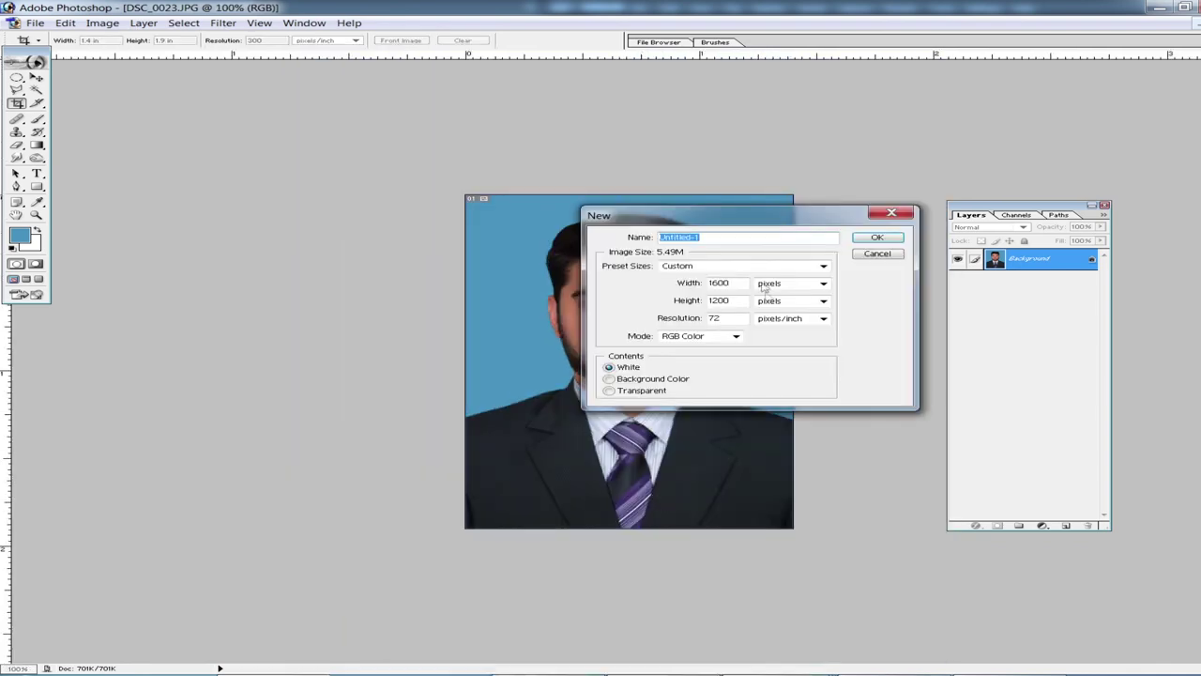
click(823, 266)
click(748, 353)
key(Return)
drag(238, 85, 817, 257)
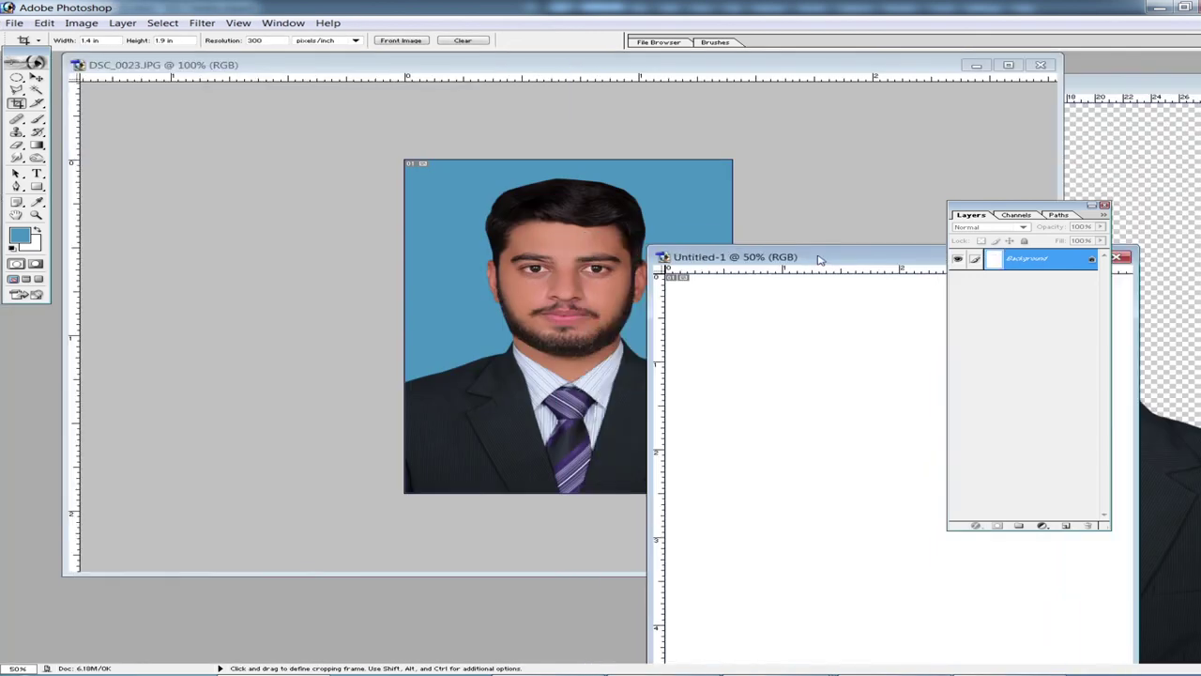
click(863, 423)
Arrange four passport photo copies in a 2×2 grid on the sheet, merged into Layer 1
key(v)
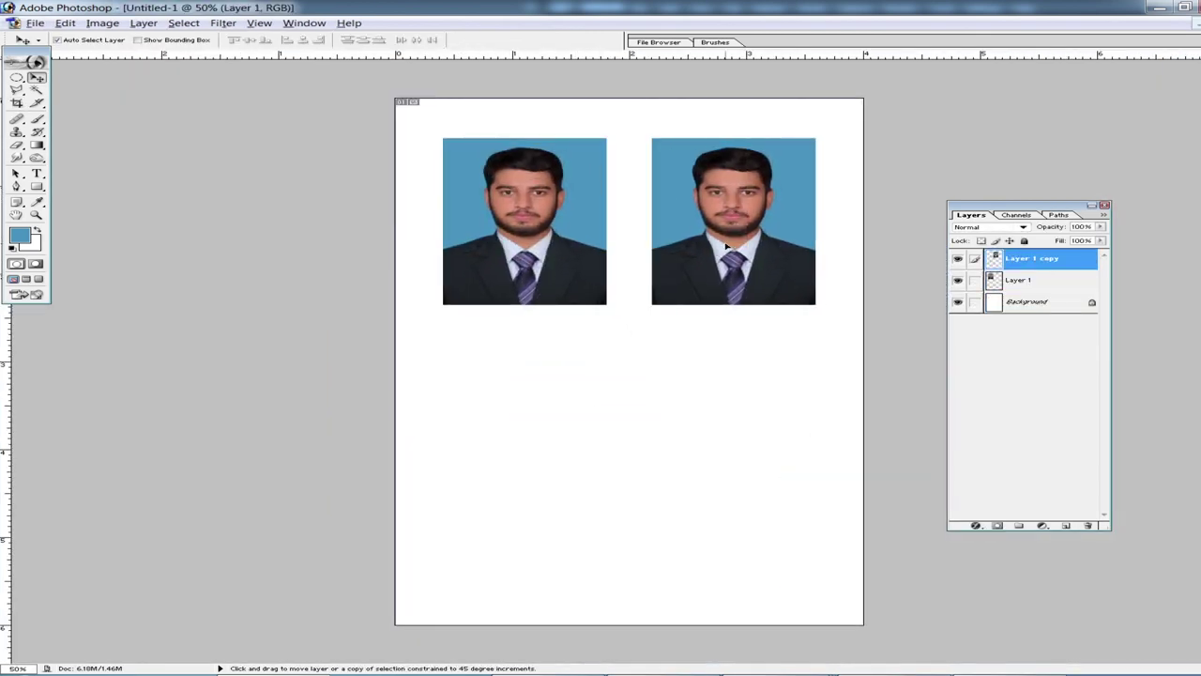
key(ctrl+e)
drag(726, 246, 706, 463)
key(ctrl+e)
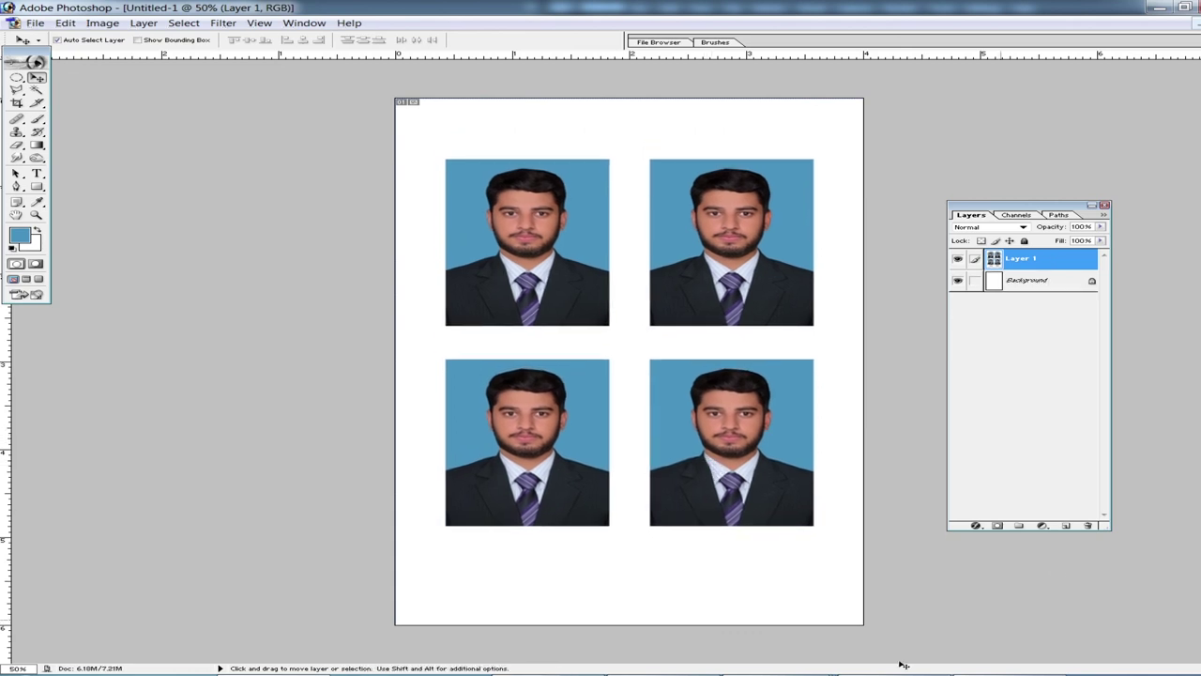